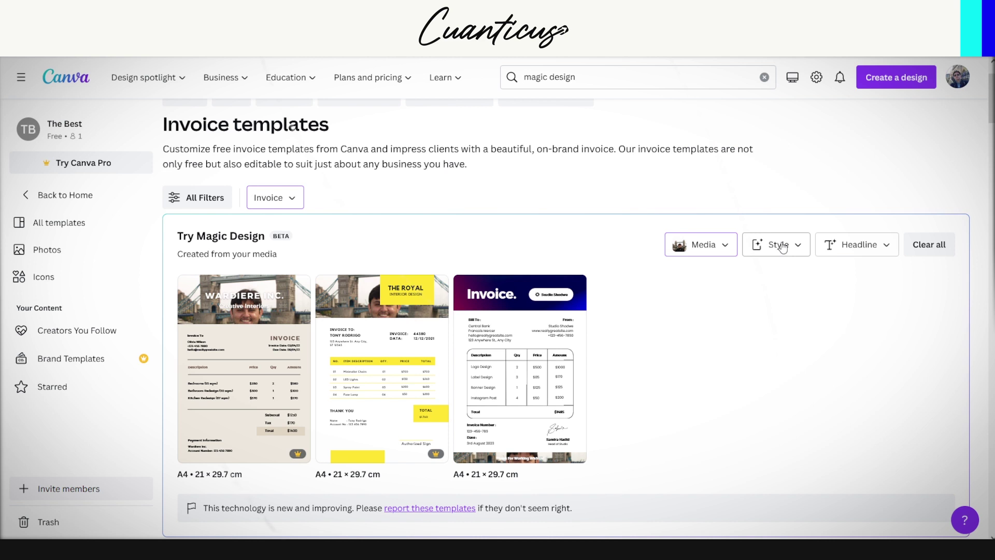
Apply the dark slate and beige Playfair Display style to the Magic Design results and preview the blue gradient invoice.
{"action": "left_click", "coordinate": [783, 249]}
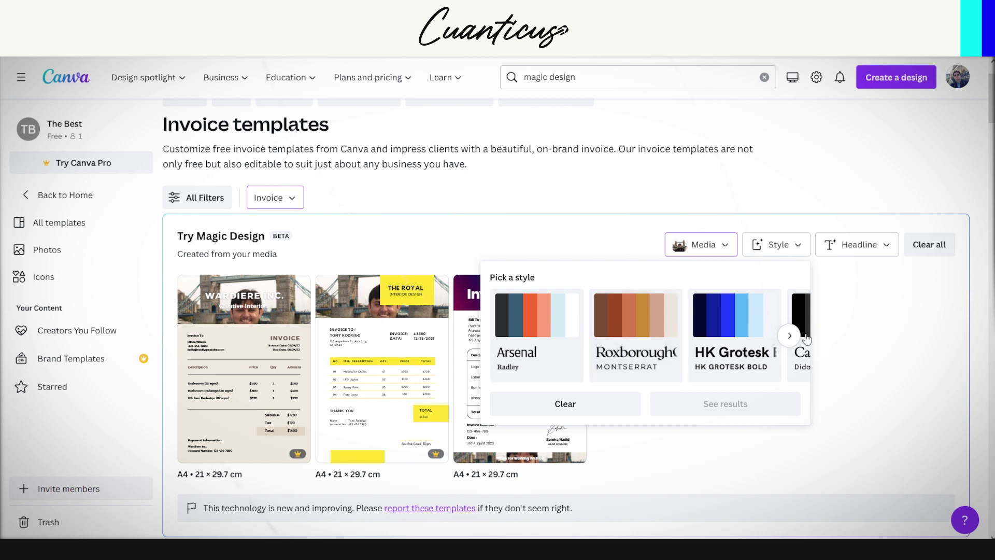
{"action": "left_click", "coordinate": [789, 337]}
{"action": "left_click", "coordinate": [789, 337]}
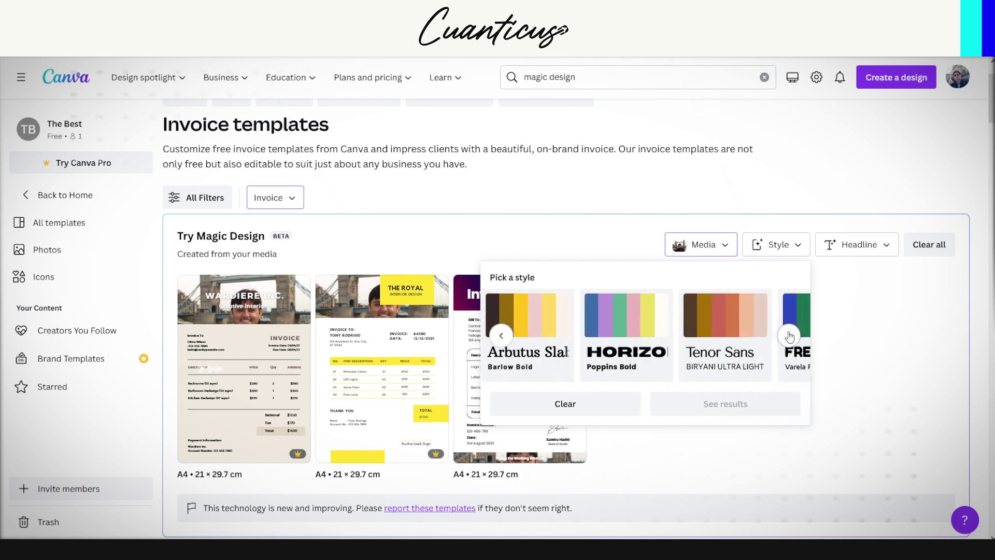
{"action": "left_click", "coordinate": [791, 336]}
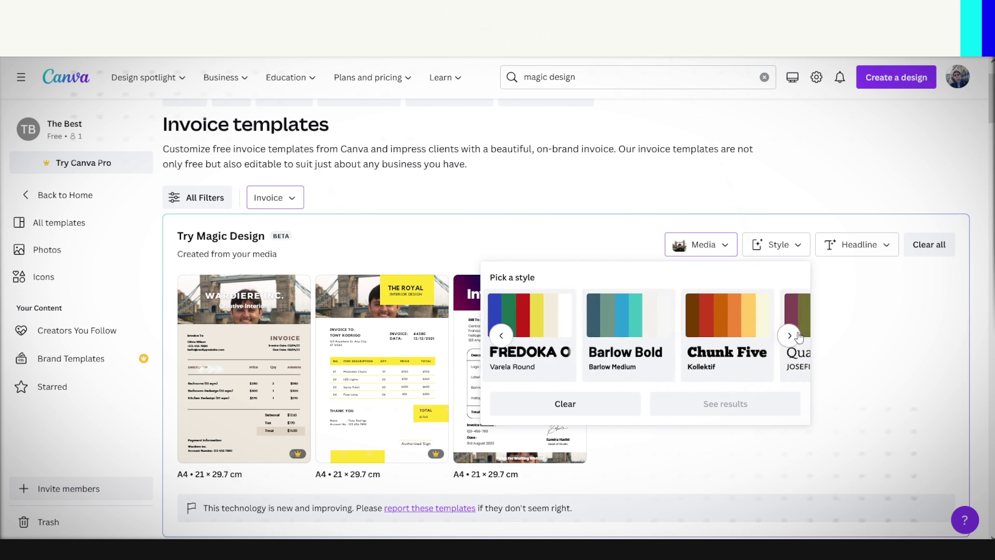
{"action": "left_click", "coordinate": [790, 335]}
{"action": "left_click", "coordinate": [626, 331]}
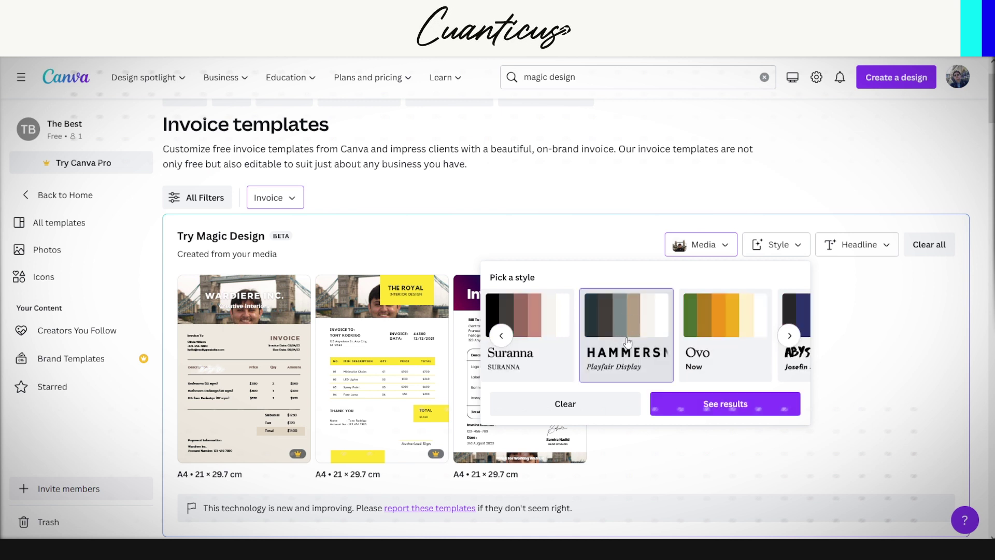
{"action": "left_click", "coordinate": [721, 404]}
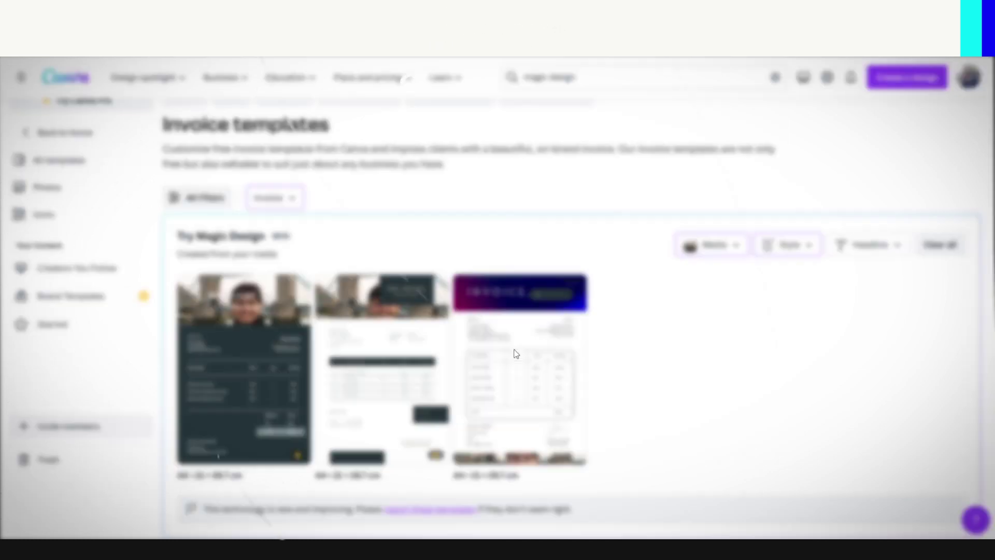
{"action": "left_click", "coordinate": [513, 351]}
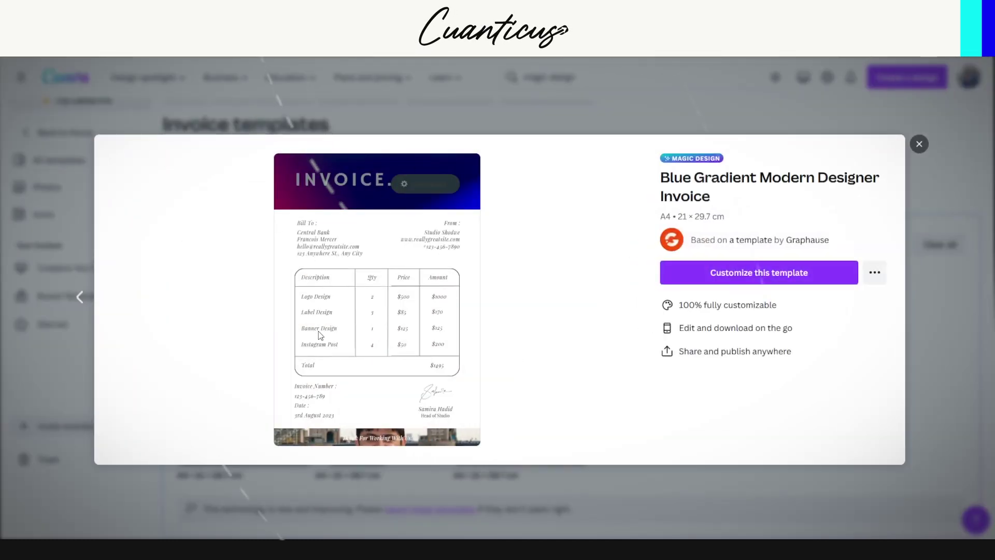
{"action": "left_click", "coordinate": [988, 135]}
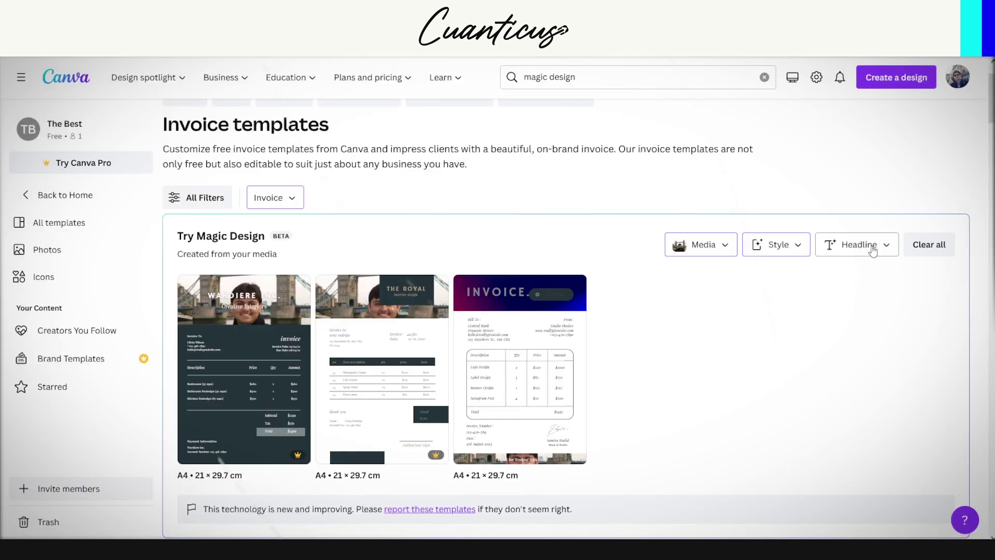
Set the Magic Design headline to FACTURA and open the Blue Gradient Modern Designer Invoice for customization.
{"action": "left_click", "coordinate": [872, 251]}
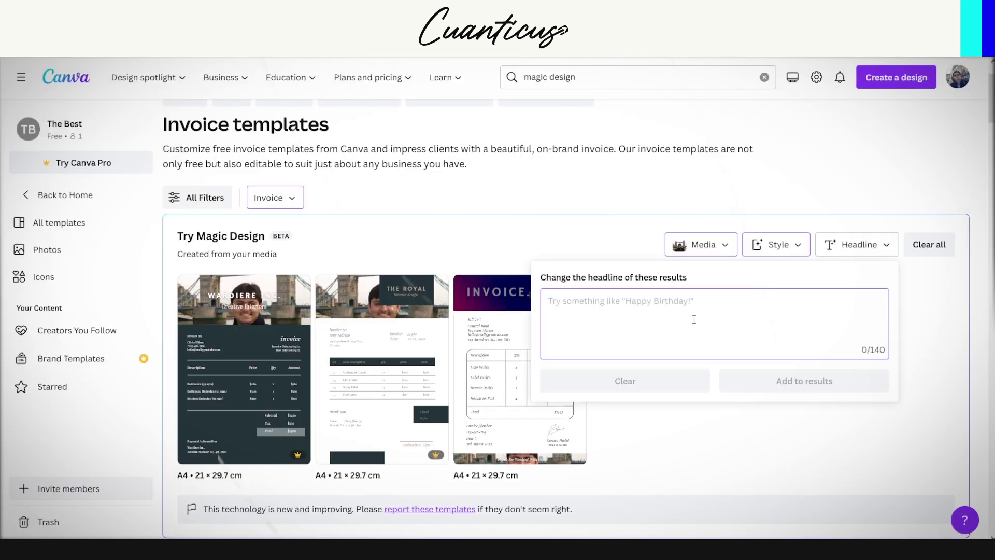
{"action": "type", "text": "FACTURA"}
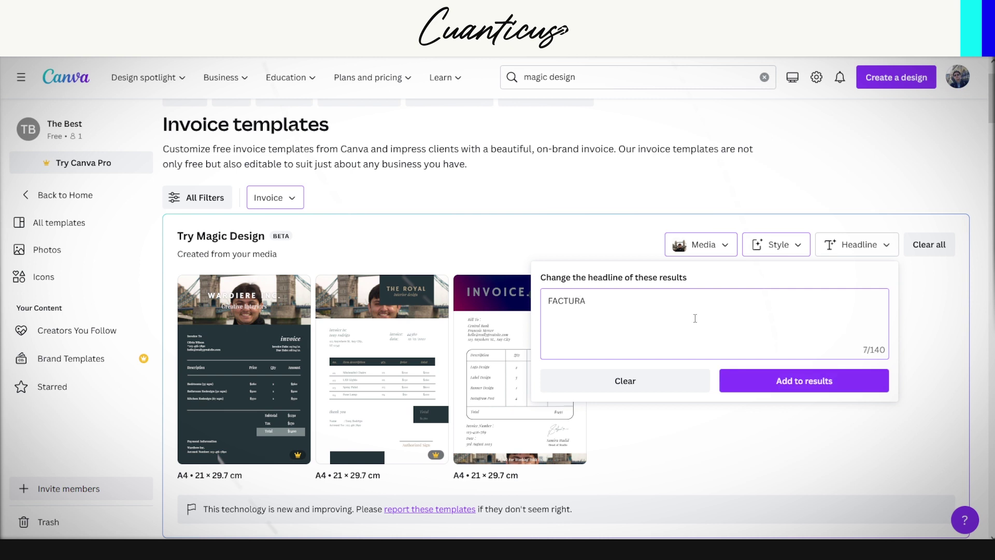
{"action": "left_click", "coordinate": [845, 380]}
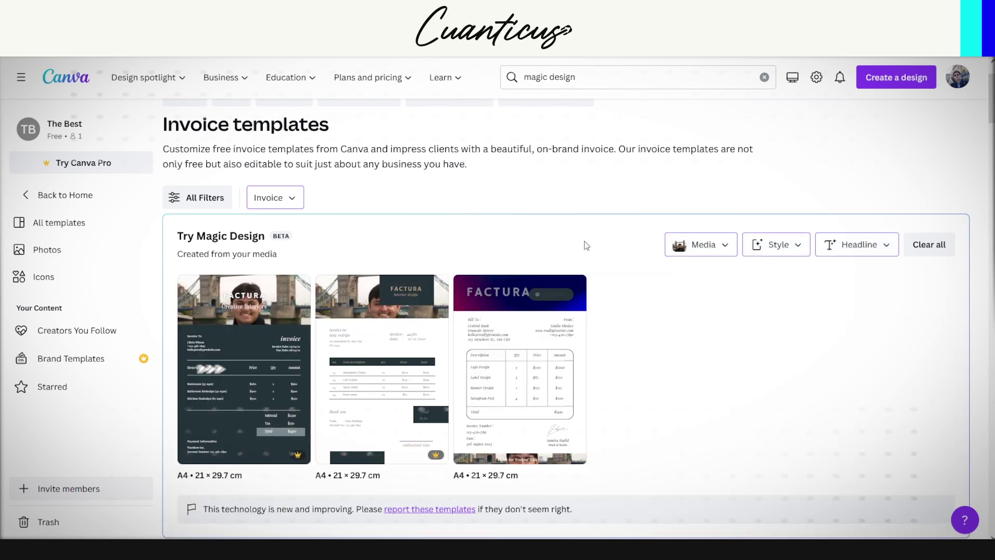
{"action": "left_click", "coordinate": [501, 342]}
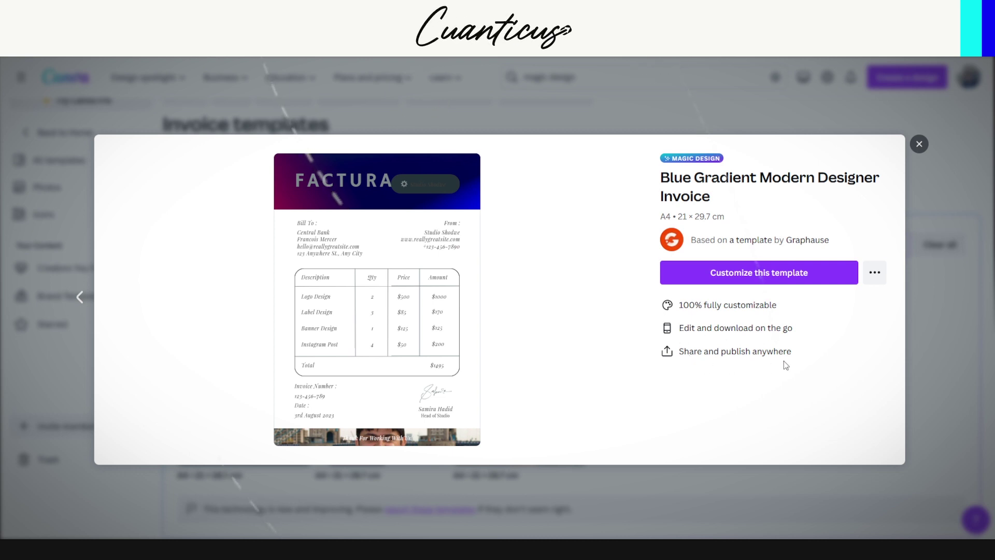
{"action": "left_click", "coordinate": [744, 279]}
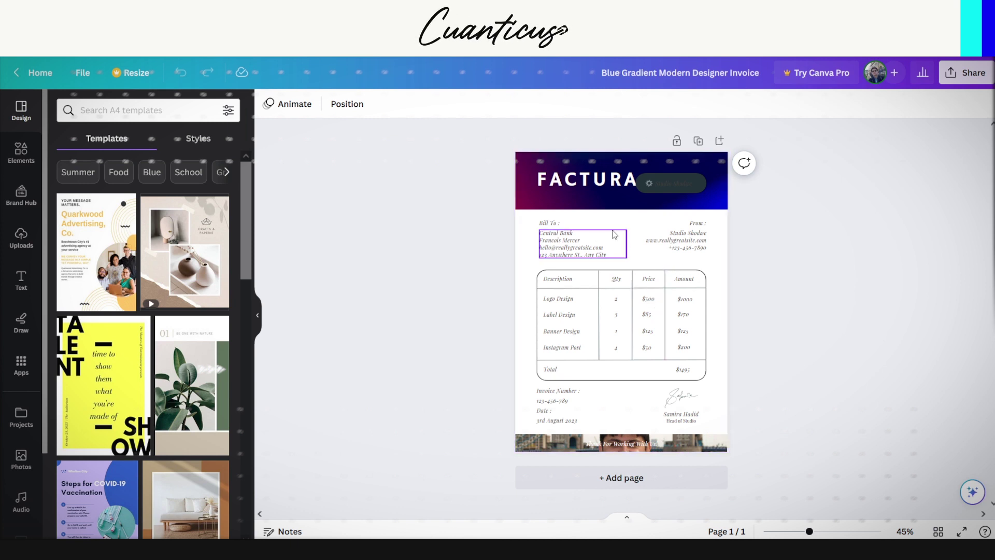
Apply the Mono Classic filter to the gradient background photo in the invoice header.
{"action": "left_click", "coordinate": [522, 179]}
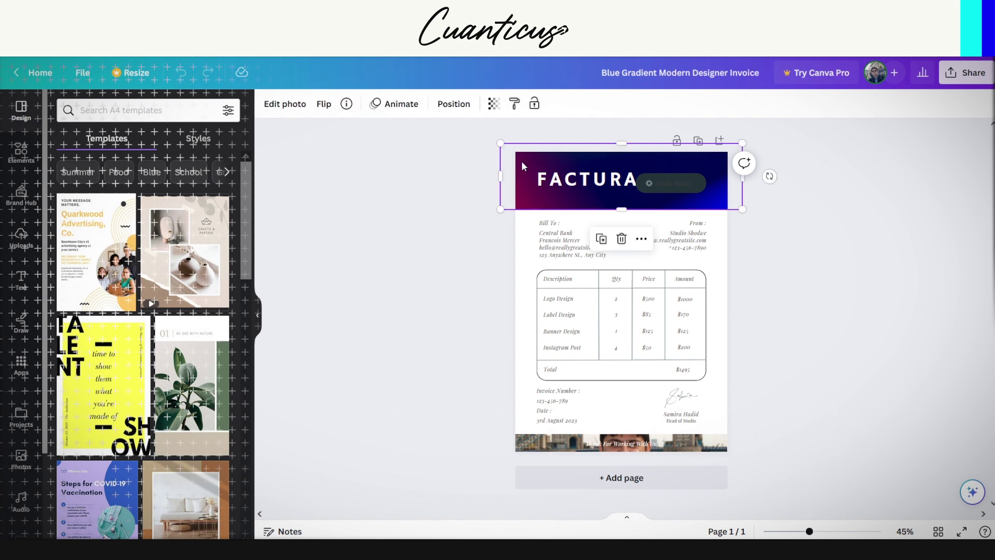
{"action": "left_click", "coordinate": [285, 104]}
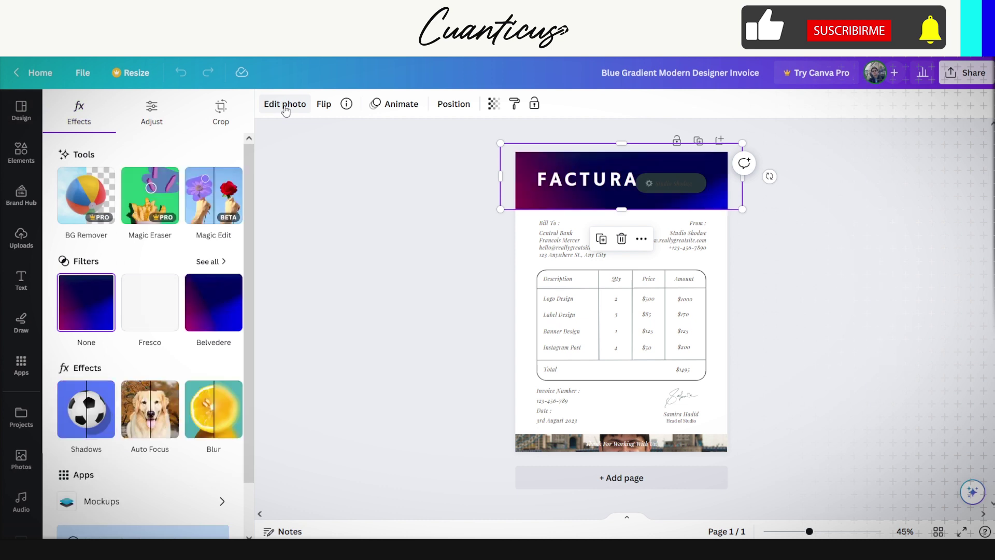
{"action": "left_click", "coordinate": [204, 262]}
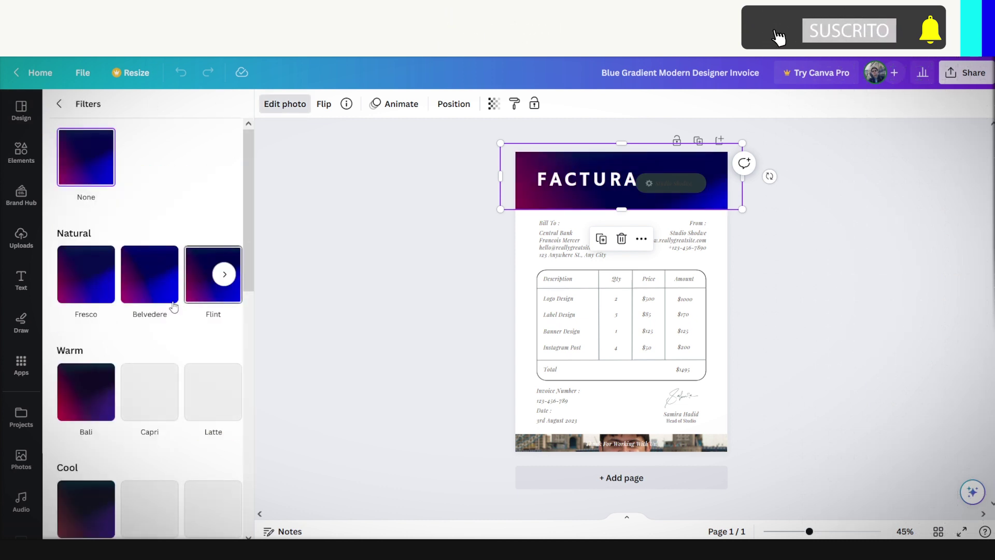
{"action": "scroll", "coordinate": [174, 306], "scroll_direction": "down", "scroll_amount": 8}
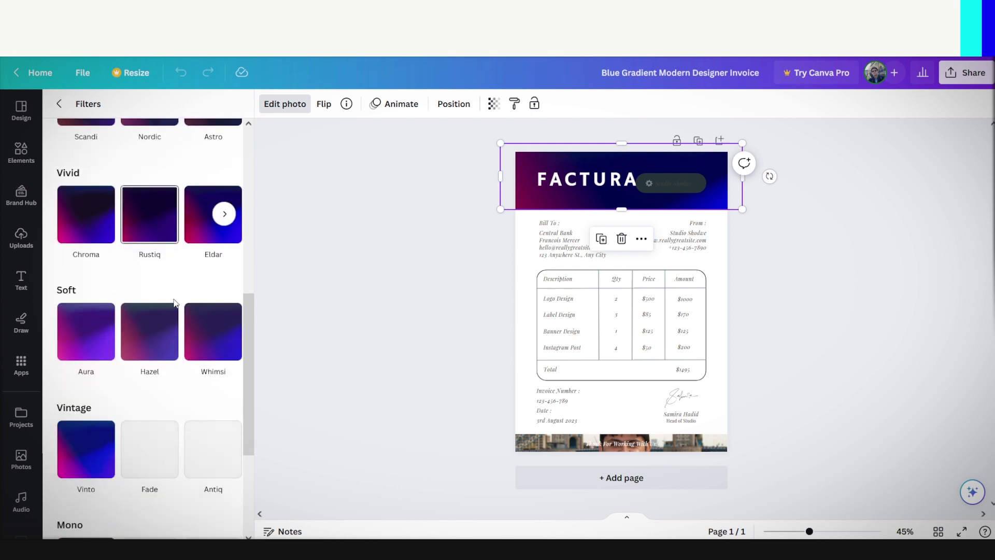
{"action": "scroll", "coordinate": [174, 303], "scroll_direction": "down", "scroll_amount": 4}
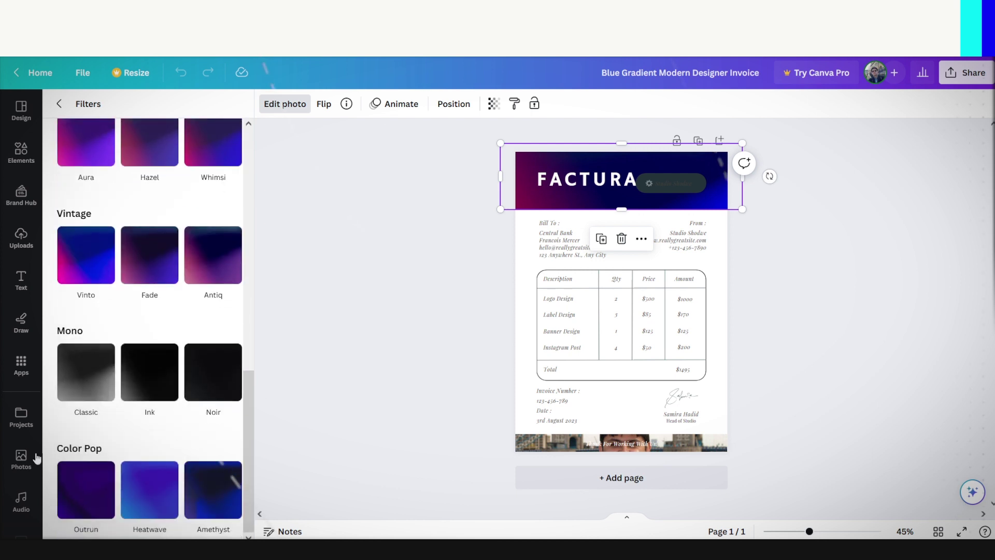
{"action": "left_click", "coordinate": [224, 489]}
{"action": "left_click", "coordinate": [224, 490]}
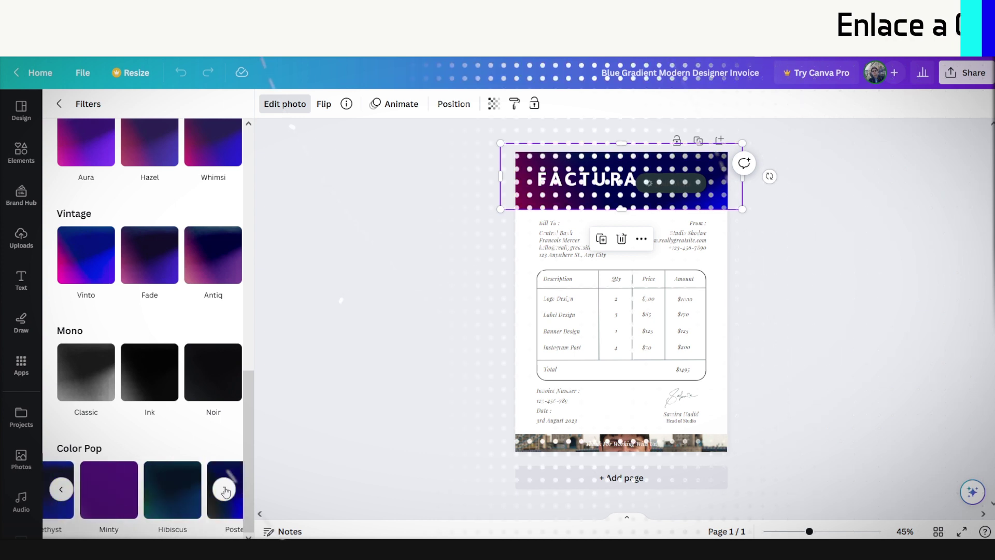
{"action": "left_click", "coordinate": [225, 490]}
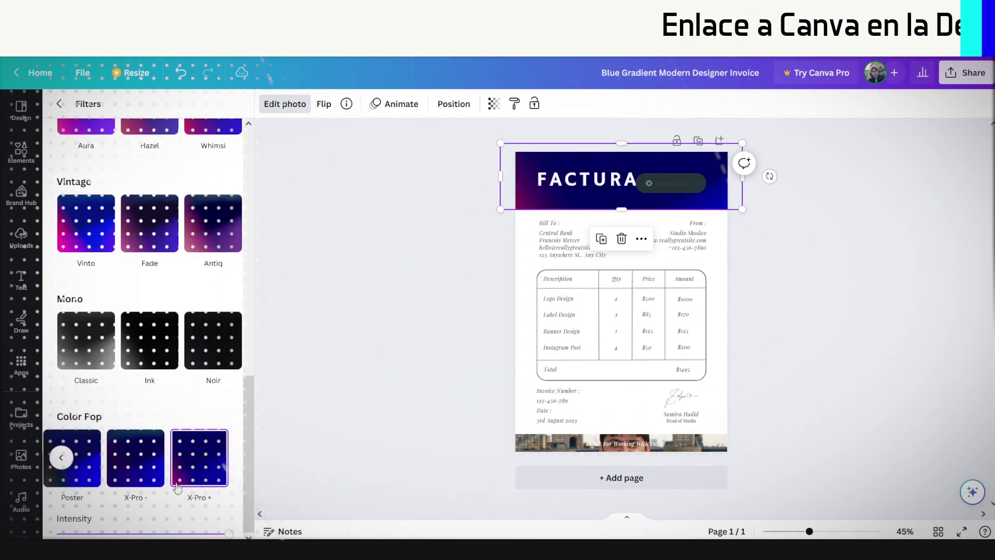
{"action": "left_click", "coordinate": [80, 337]}
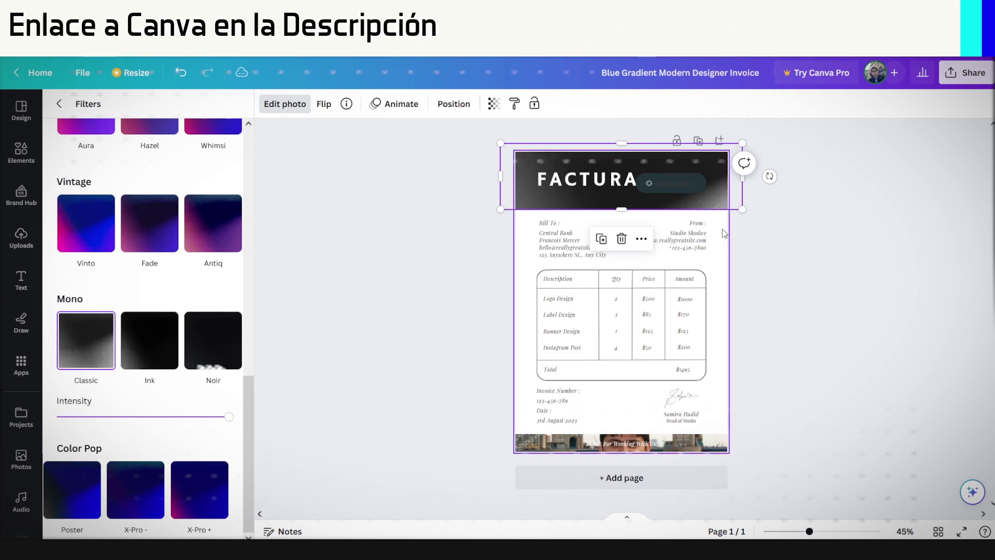
Fill the rounded badge shape beside the FACTURA heading with turquoise from the default solid colors.
{"action": "left_click", "coordinate": [695, 180]}
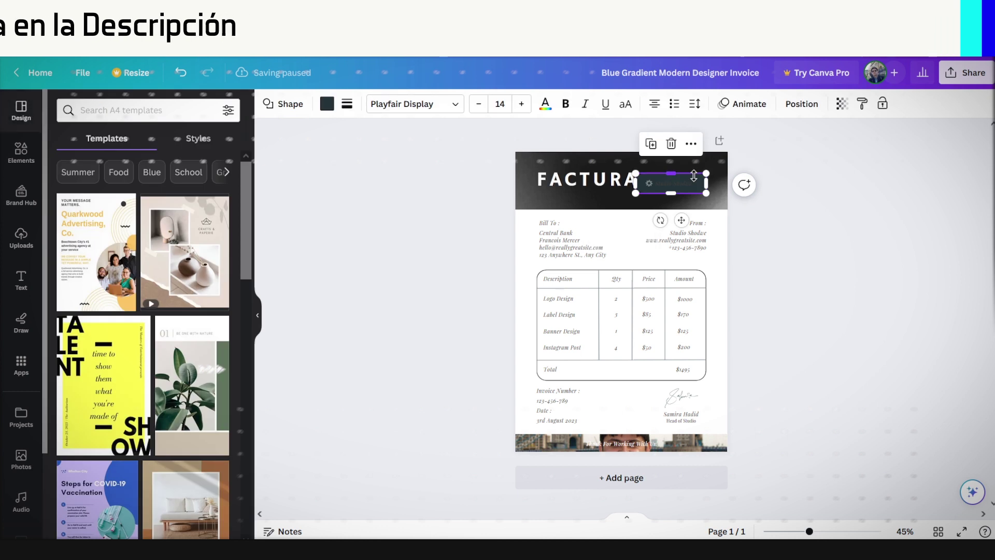
{"action": "left_click", "coordinate": [326, 105]}
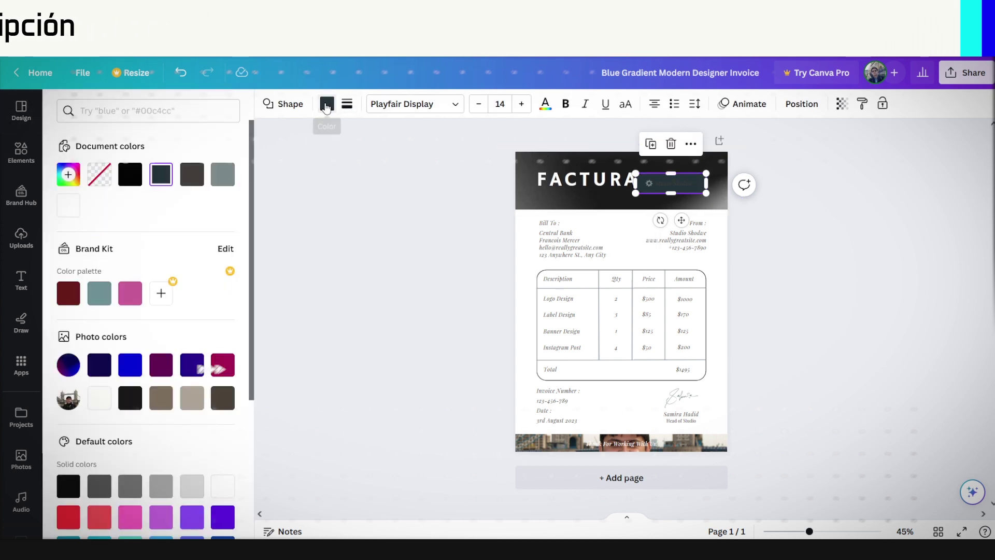
{"action": "scroll", "coordinate": [133, 344], "scroll_direction": "down", "scroll_amount": 4}
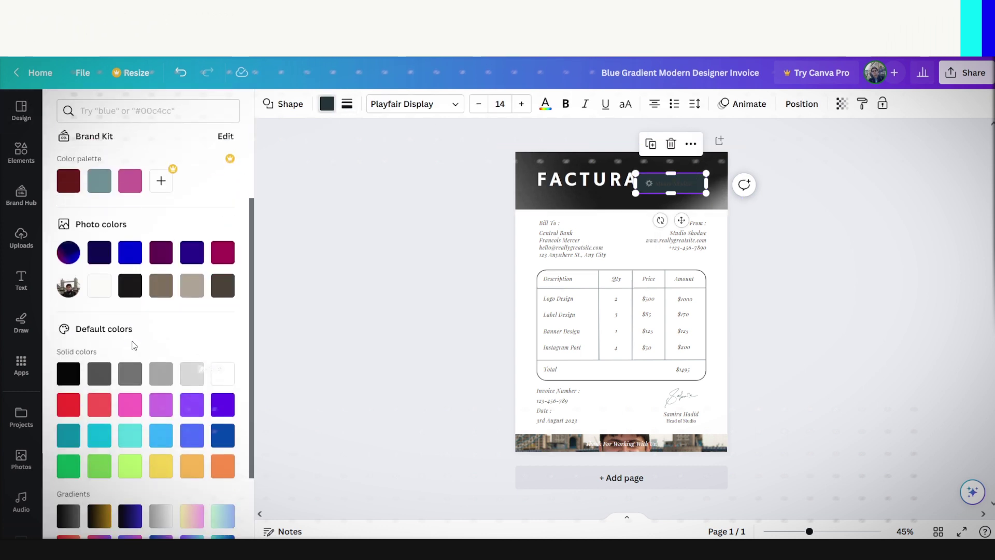
{"action": "left_click", "coordinate": [100, 344]}
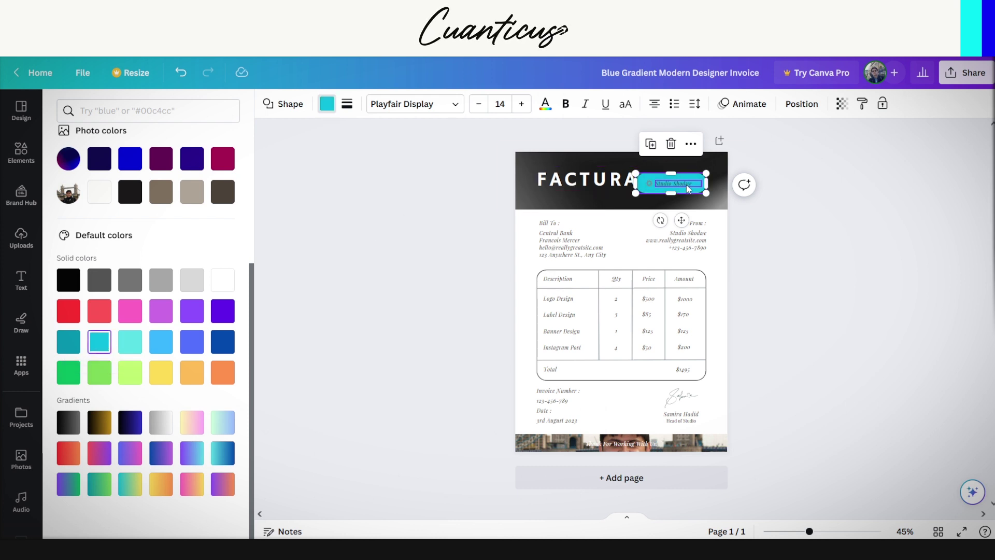
Recolor the badge's icon near-black from the photo colors and its Studio Shodwe text solid black.
{"action": "left_click", "coordinate": [651, 186]}
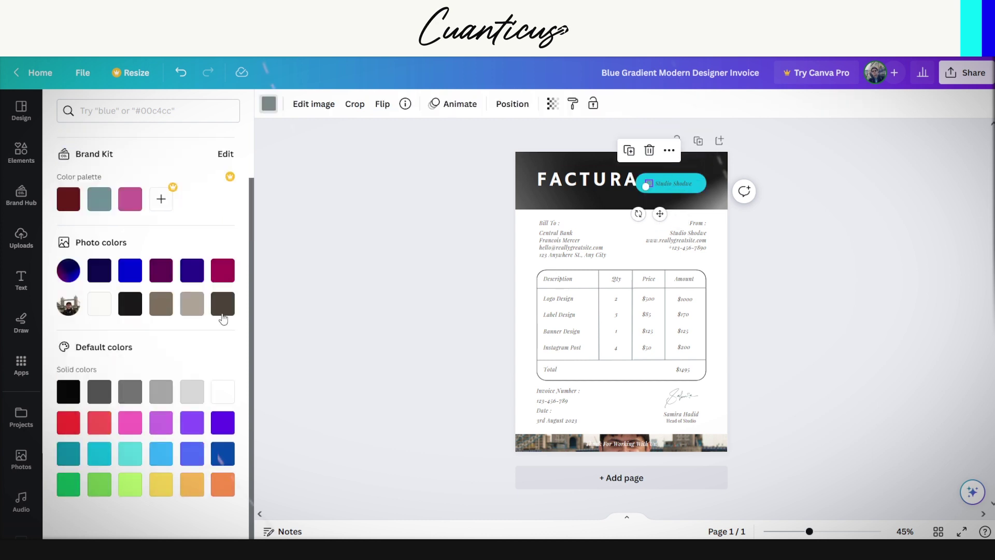
{"action": "left_click", "coordinate": [130, 303]}
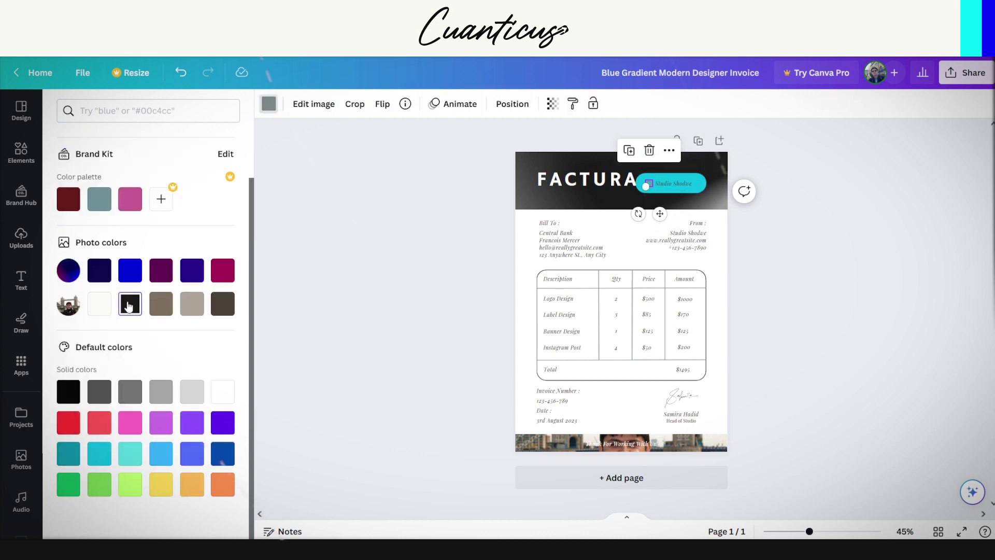
{"action": "left_click", "coordinate": [689, 184]}
{"action": "left_click", "coordinate": [689, 183]}
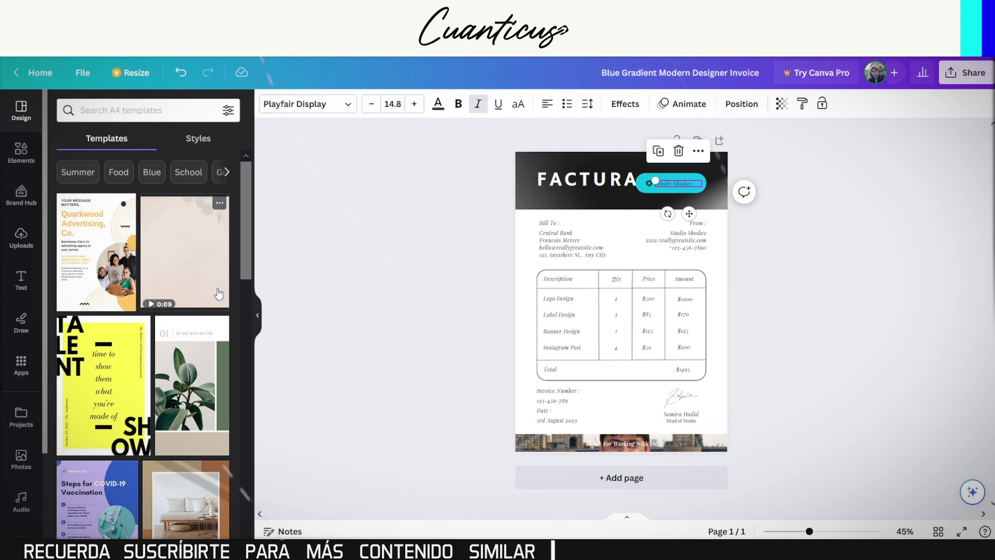
{"action": "left_click", "coordinate": [438, 106]}
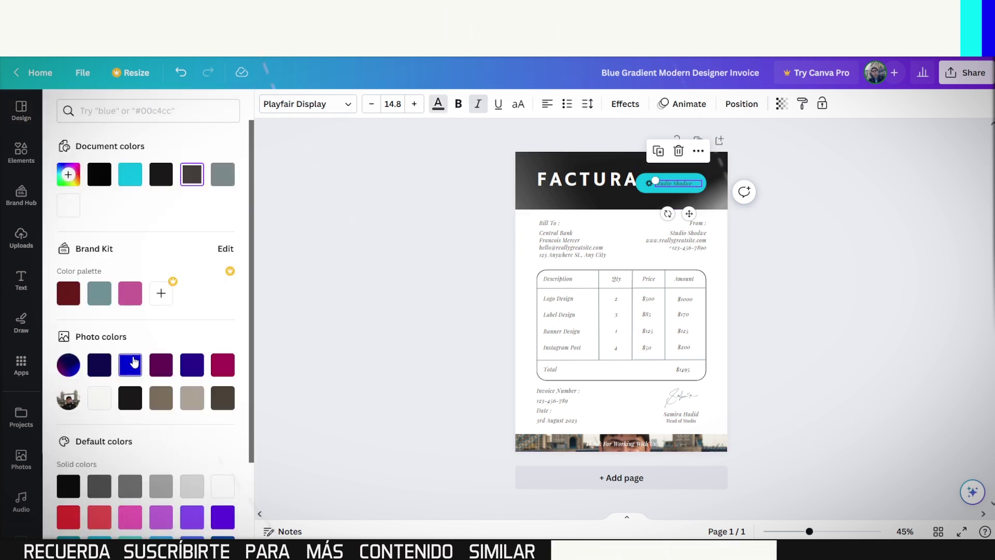
{"action": "left_click", "coordinate": [101, 396]}
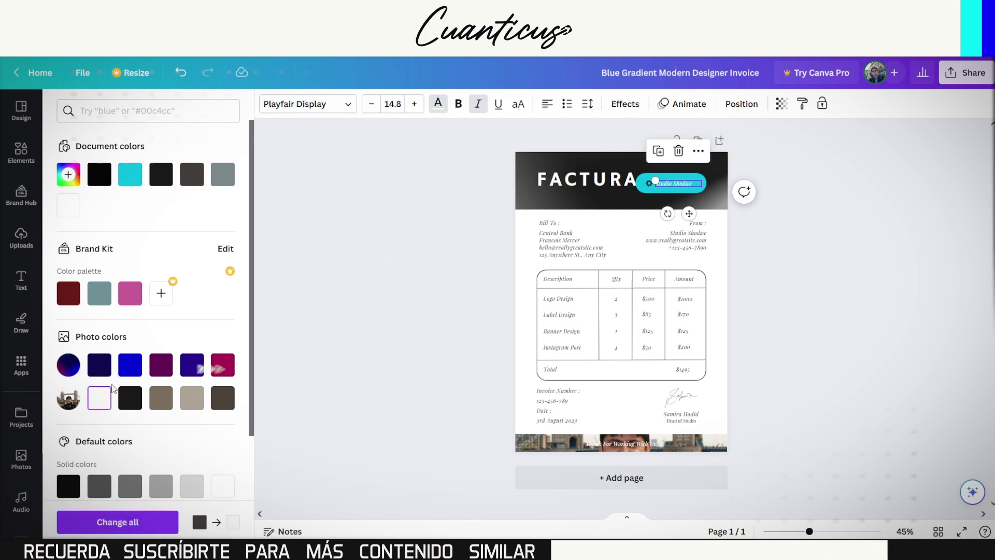
{"action": "scroll", "coordinate": [112, 389], "scroll_direction": "down", "scroll_amount": 2}
{"action": "left_click", "coordinate": [68, 411]}
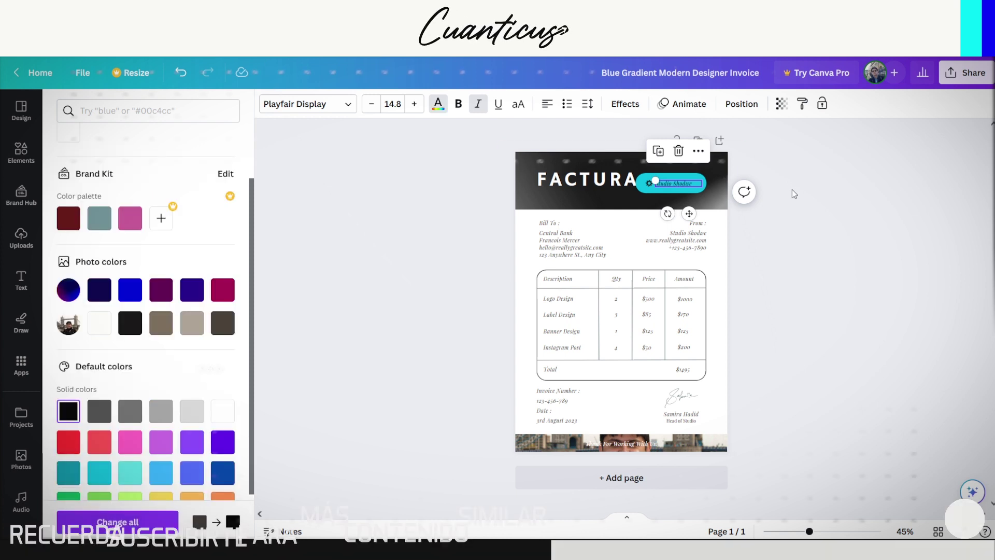
{"action": "key", "text": "Escape"}
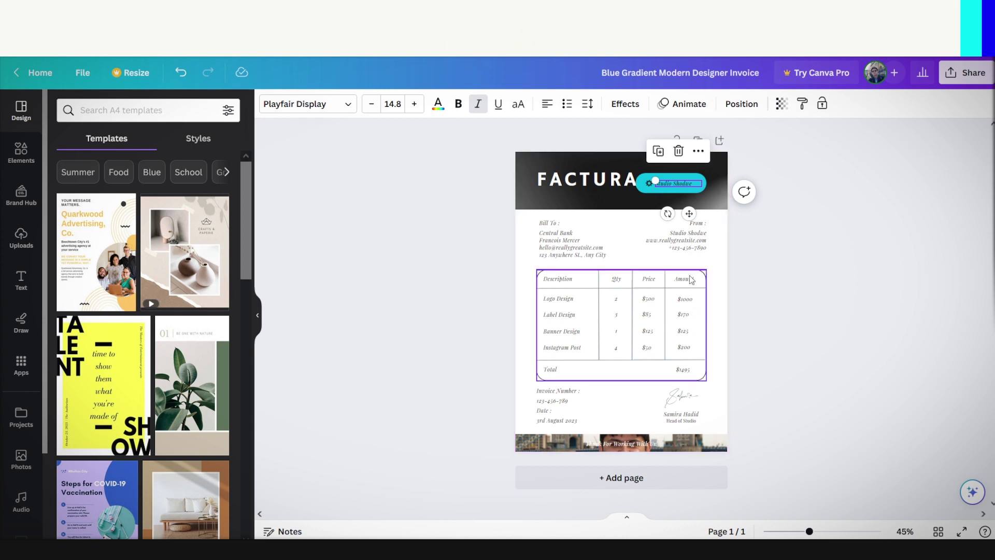
Duplicate the sender's contact text block under From and move one copy up between the Bill To and From sections.
{"action": "left_click", "coordinate": [691, 244]}
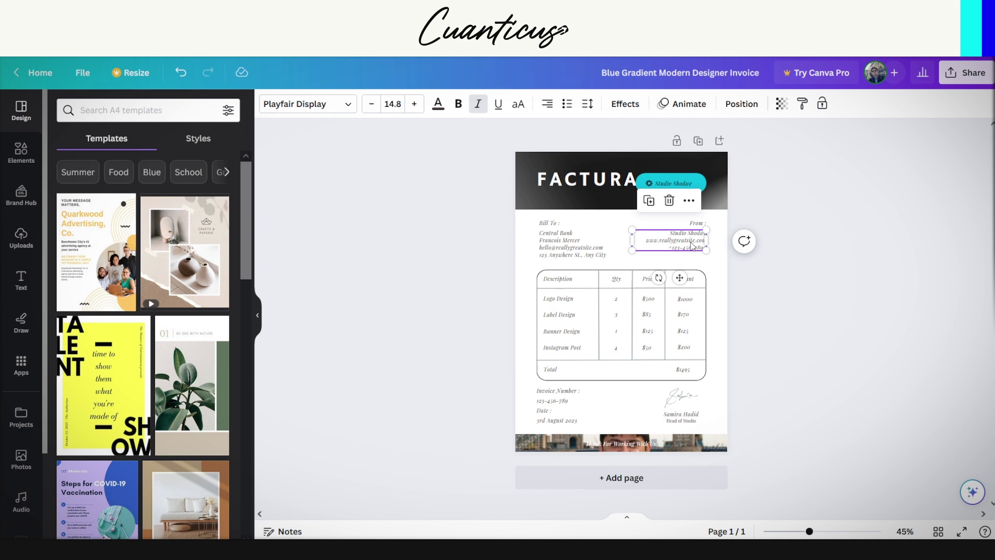
{"action": "right_click", "coordinate": [668, 235]}
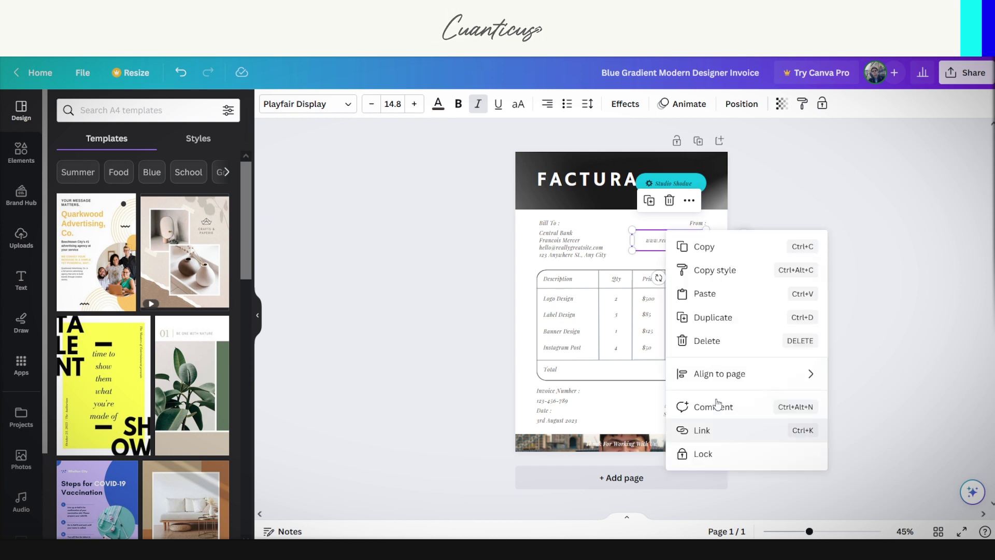
{"action": "left_click", "coordinate": [710, 321]}
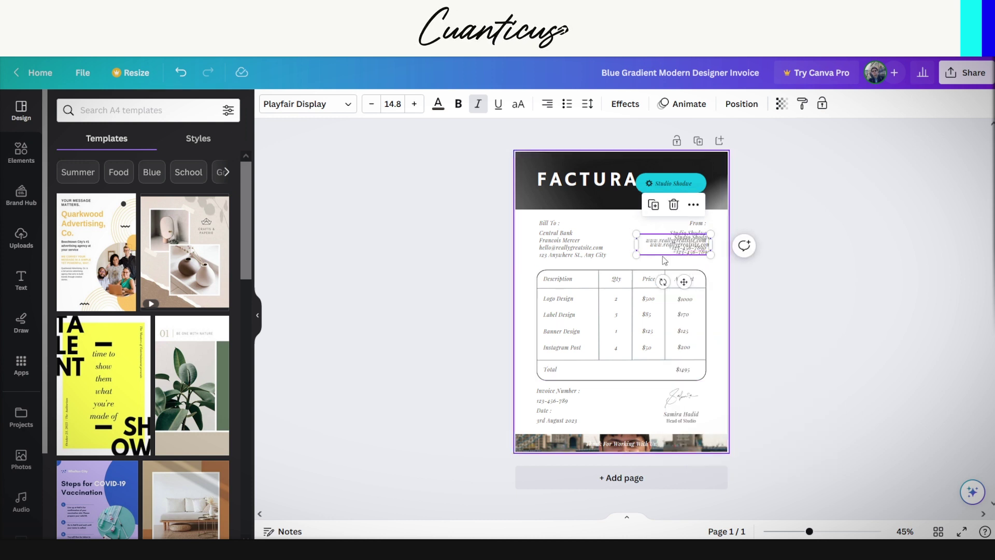
{"action": "left_click_drag", "start_coordinate": [657, 239], "coordinate": [596, 216]}
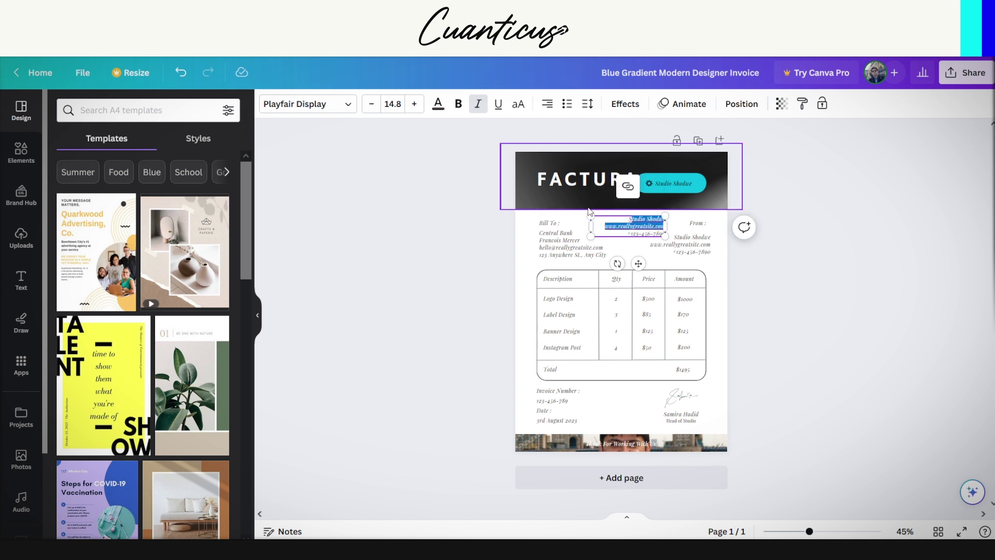
Reduce the copied contact block to only its phone line, and delete the phone line from the original block under From.
{"action": "key", "text": "BackSpace"}
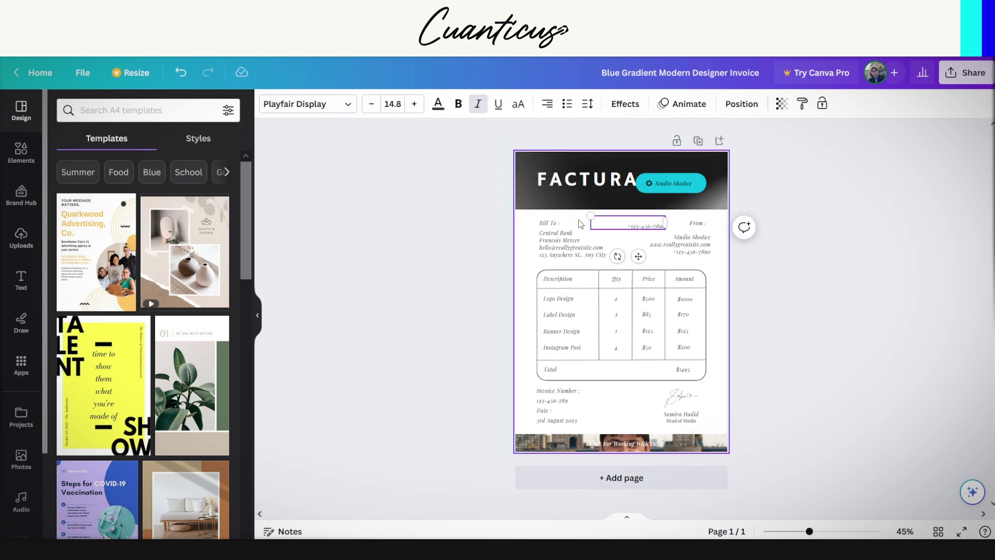
{"action": "left_click", "coordinate": [697, 241]}
{"action": "left_click", "coordinate": [675, 254]}
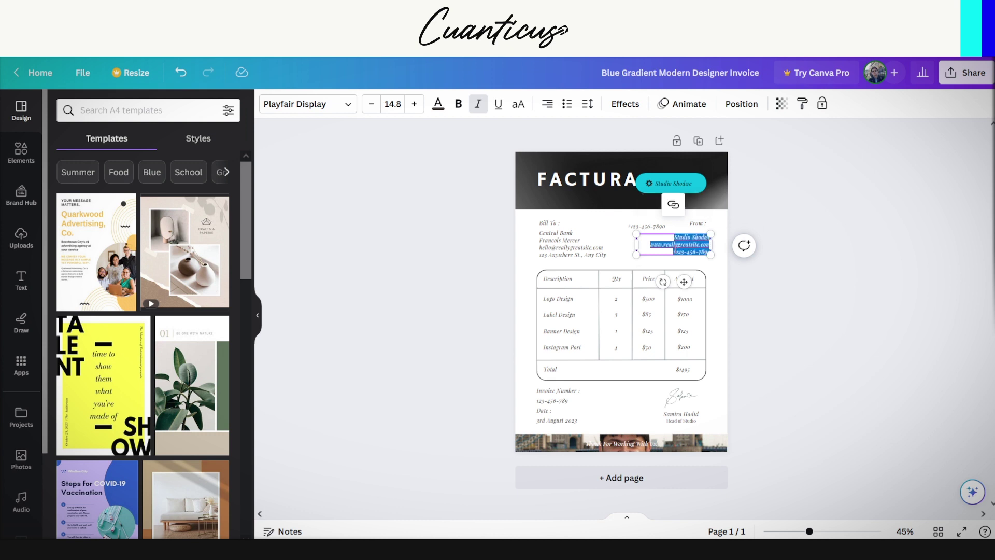
{"action": "left_click", "coordinate": [674, 253]}
{"action": "left_click_drag", "start_coordinate": [698, 252], "coordinate": [709, 252]}
{"action": "key", "text": "BackSpace"}
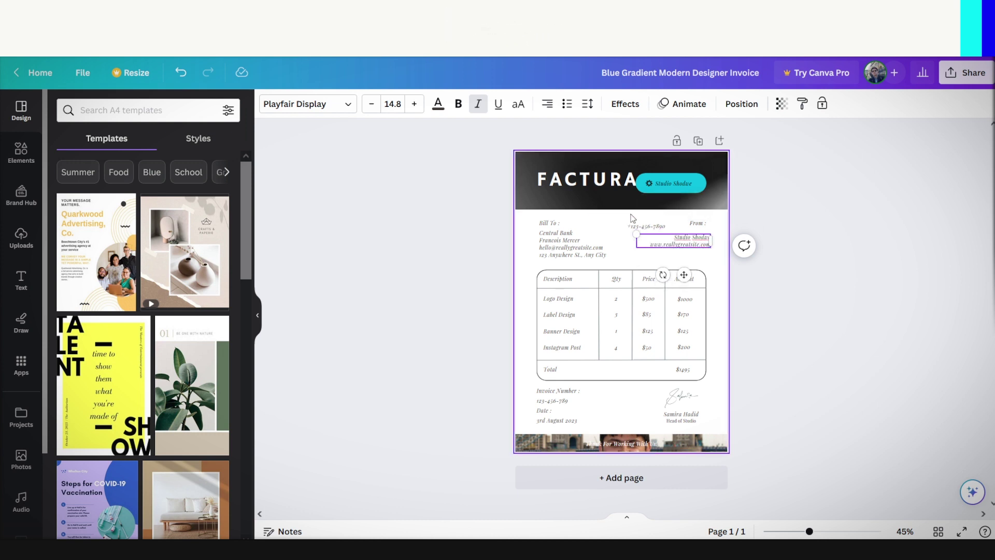
Place the separate phone text directly below the website line under From and enlarge it to about size 17.8.
{"action": "left_click_drag", "start_coordinate": [628, 221], "coordinate": [673, 241]}
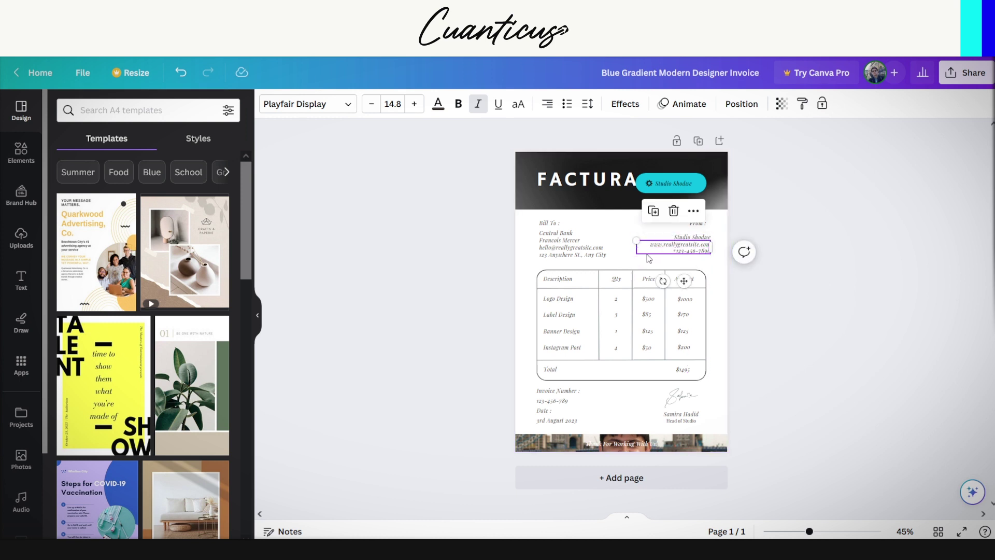
{"action": "mouse_move", "coordinate": [636, 255]}
{"action": "left_mouse_down"}
{"action": "mouse_move", "coordinate": [622, 262]}
{"action": "mouse_move", "coordinate": [624, 289]}
{"action": "mouse_move", "coordinate": [630, 237]}
{"action": "left_mouse_up"}
{"action": "key", "text": "ctrl+z"}
{"action": "key", "text": "ctrl+z"}
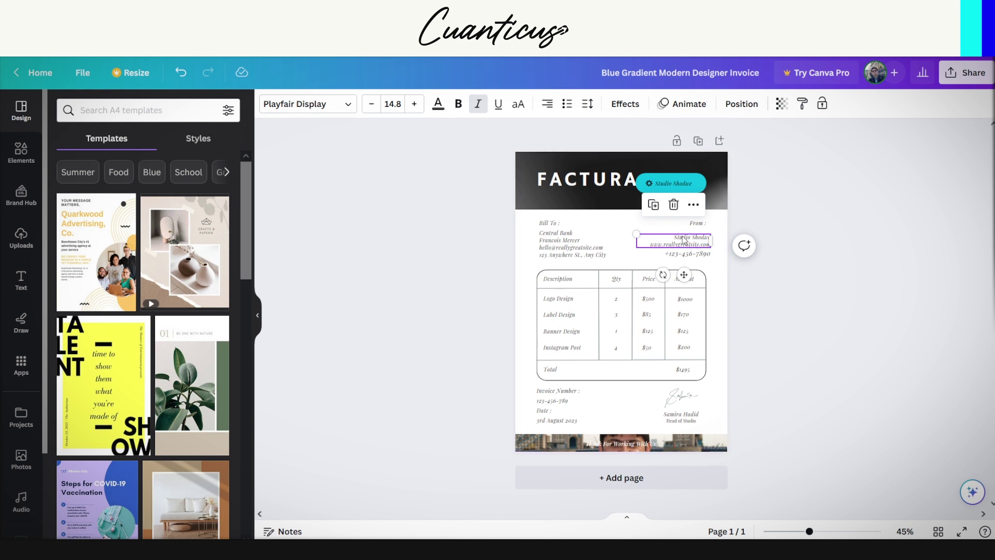
Open link entry for the Studio Shodwe and website text block, and copy Centro Comercial Santafè's share link from Google Maps.
{"action": "right_click", "coordinate": [680, 238]}
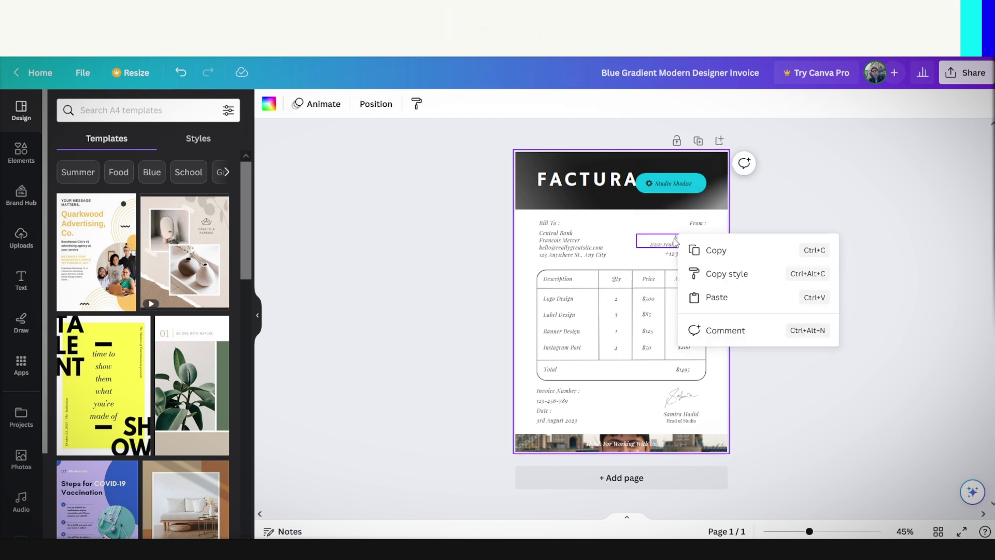
{"action": "left_click", "coordinate": [675, 240]}
{"action": "right_click", "coordinate": [667, 235]}
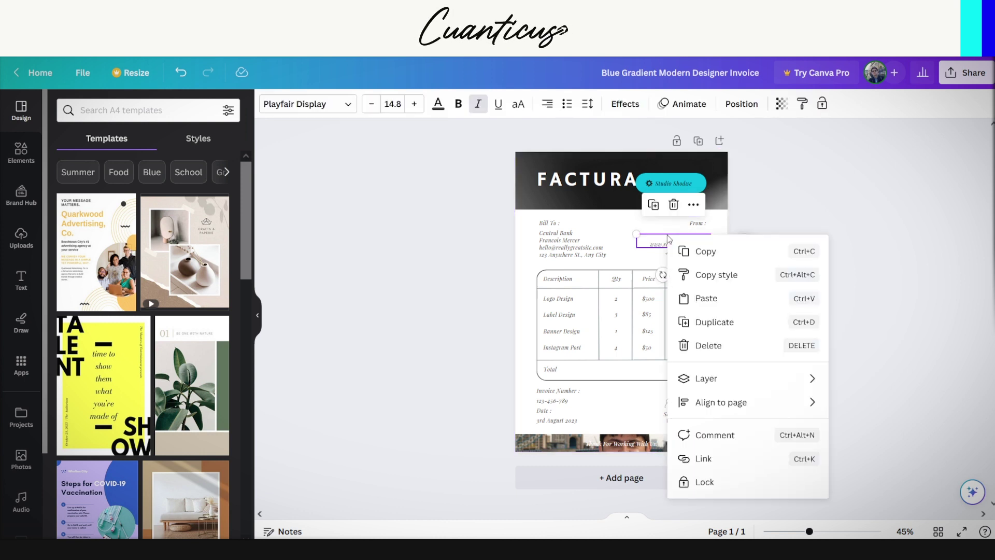
{"action": "left_click", "coordinate": [705, 458]}
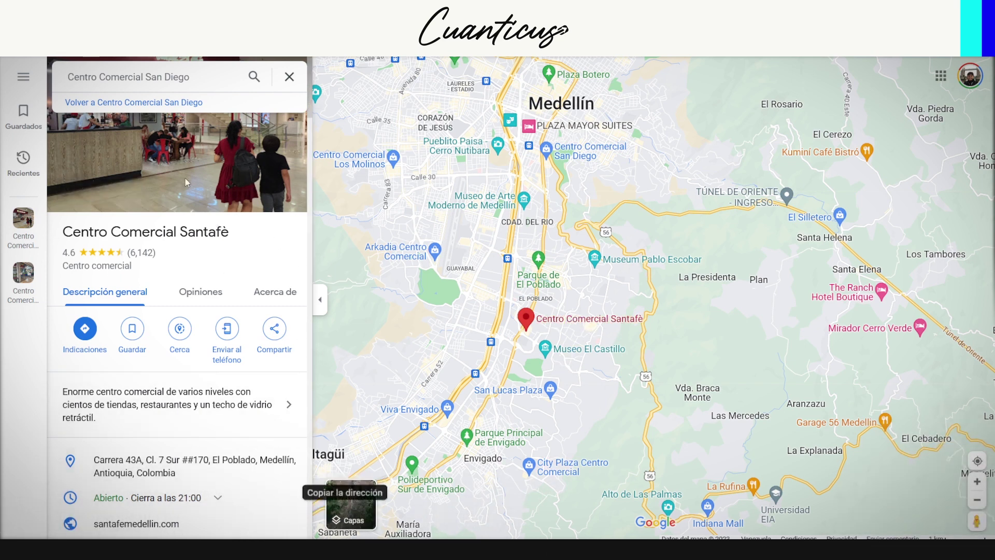
{"action": "left_click", "coordinate": [279, 329]}
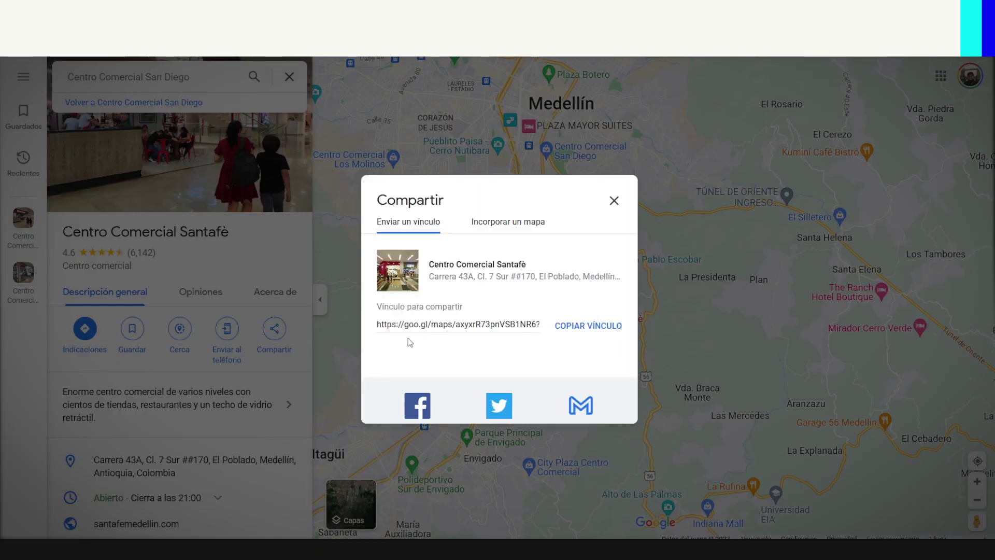
{"action": "left_click", "coordinate": [582, 328]}
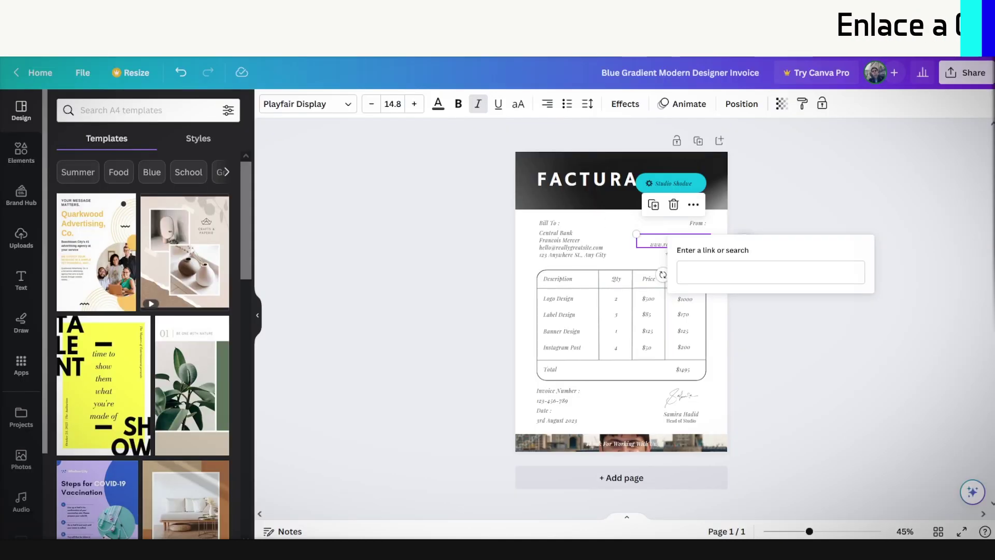
Back in Canva, attach the copied Google Maps link to the Studio Shodwe and website text block.
{"action": "right_click", "coordinate": [734, 272]}
{"action": "left_click", "coordinate": [768, 366]}
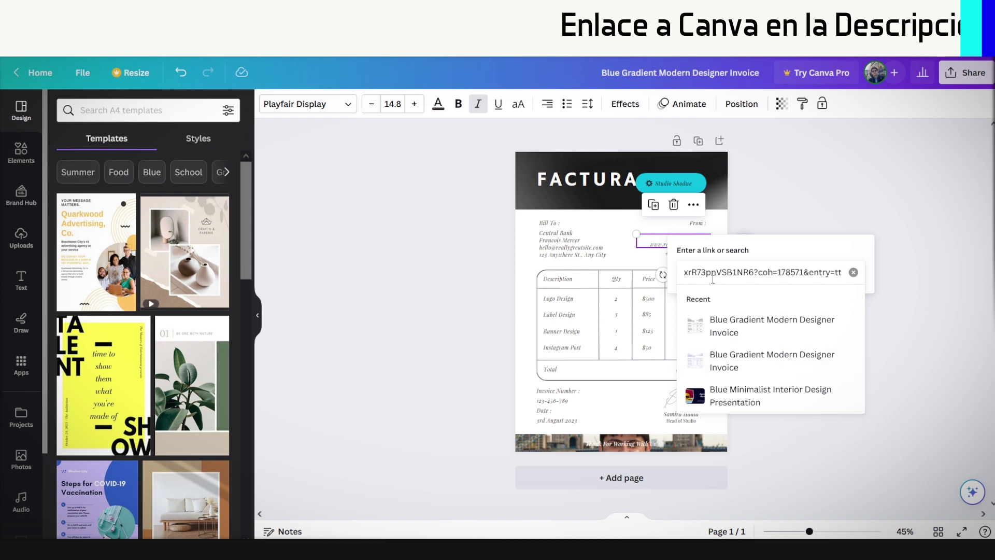
{"action": "key", "text": "Return"}
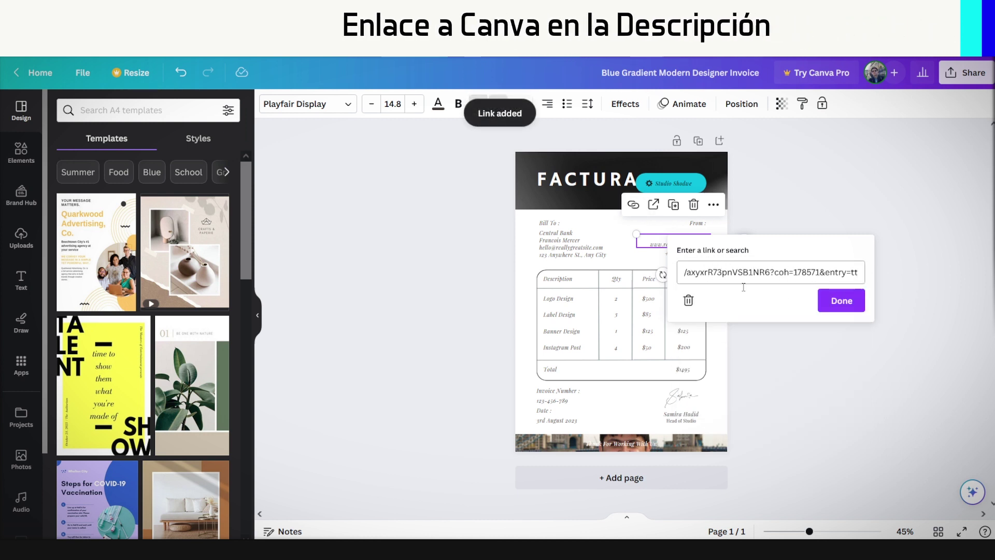
{"action": "left_click", "coordinate": [842, 302]}
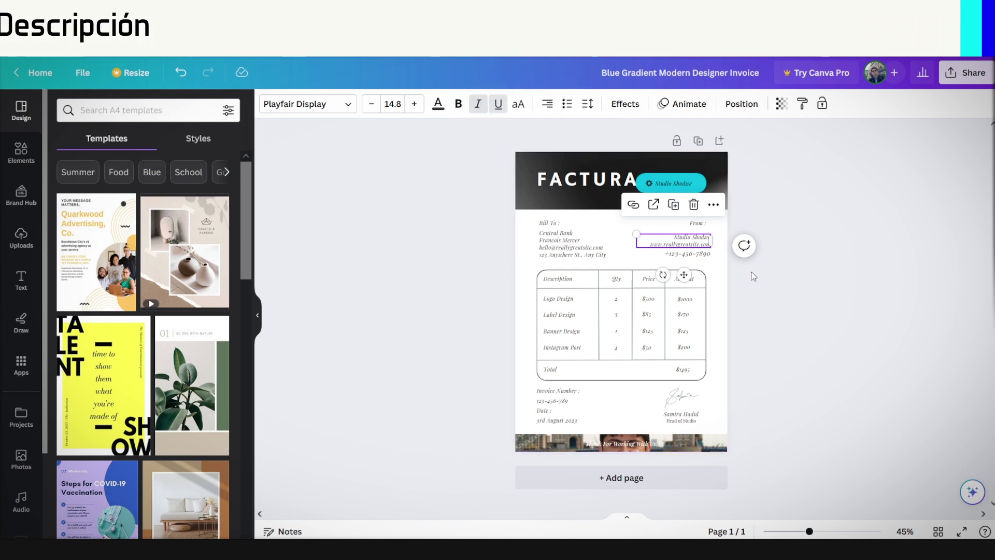
{"action": "left_click", "coordinate": [778, 278]}
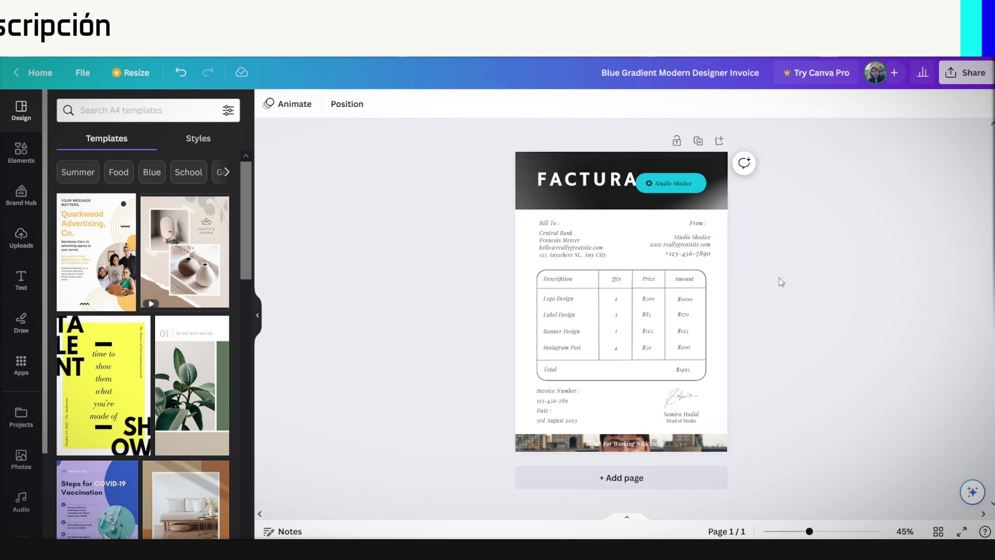
Review the link attached to the Studio Shodwe and website text block and close it unchanged.
{"action": "left_click", "coordinate": [691, 239]}
{"action": "left_click", "coordinate": [634, 206]}
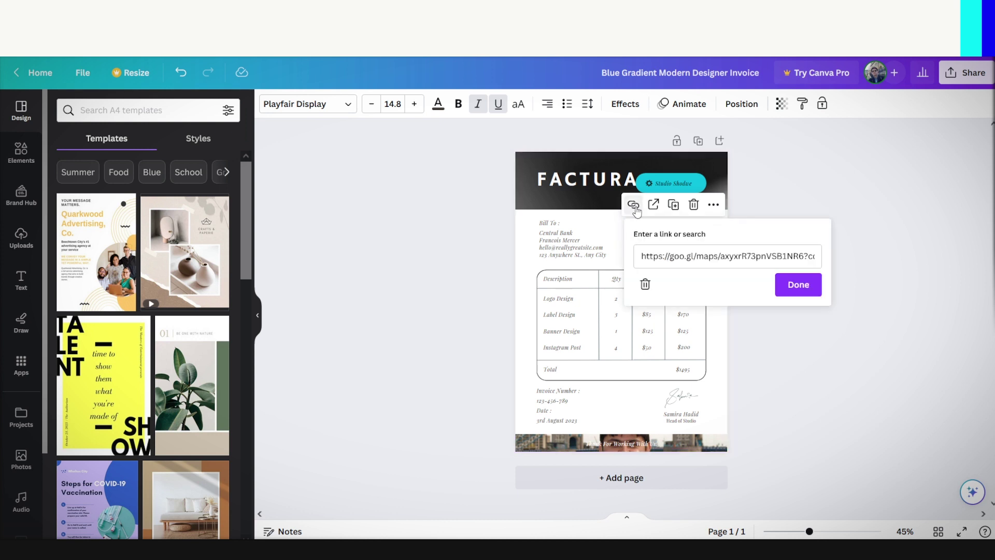
{"action": "left_click", "coordinate": [797, 289]}
{"action": "left_click", "coordinate": [782, 305]}
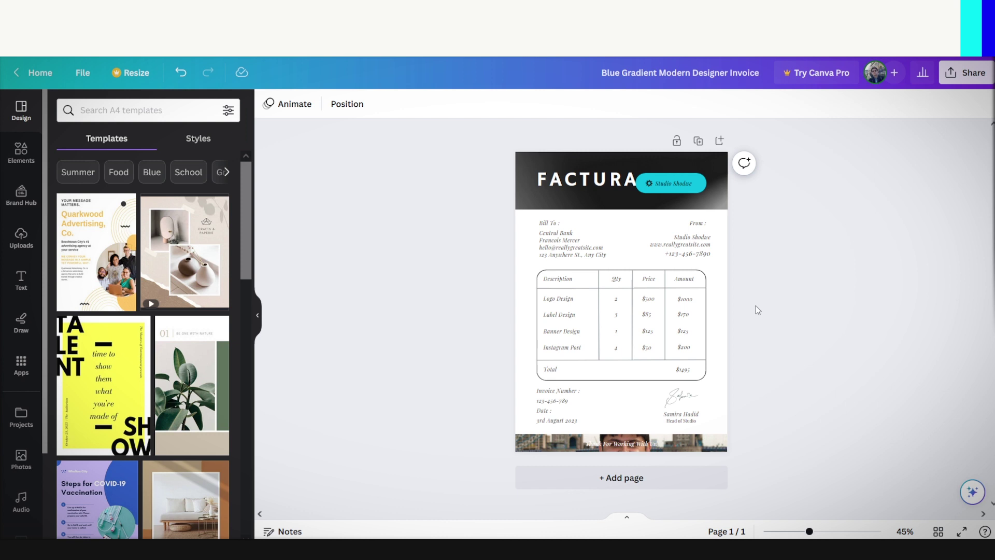
Open link entry for the separate phone number text block under From.
{"action": "left_click", "coordinate": [688, 261]}
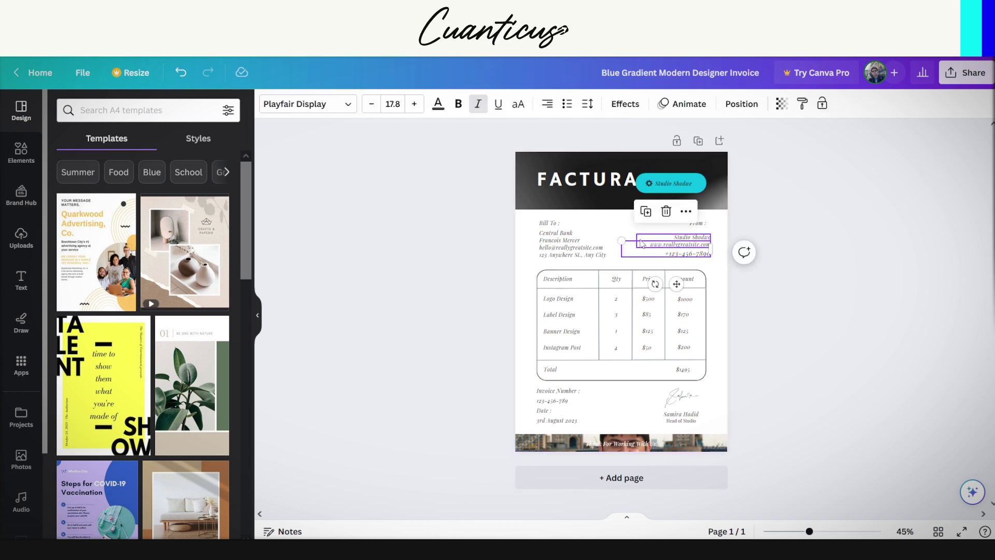
{"action": "right_click", "coordinate": [630, 260]}
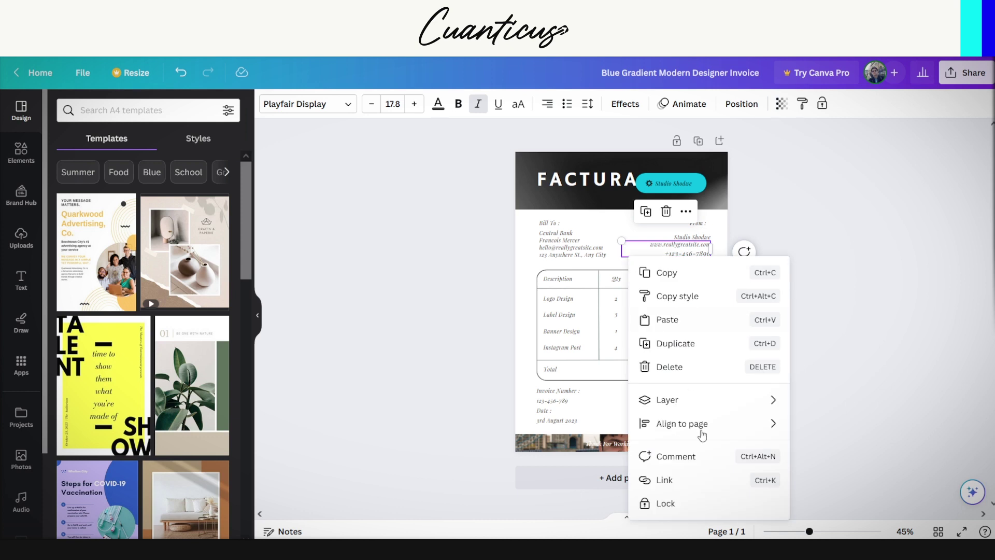
{"action": "left_click", "coordinate": [698, 480]}
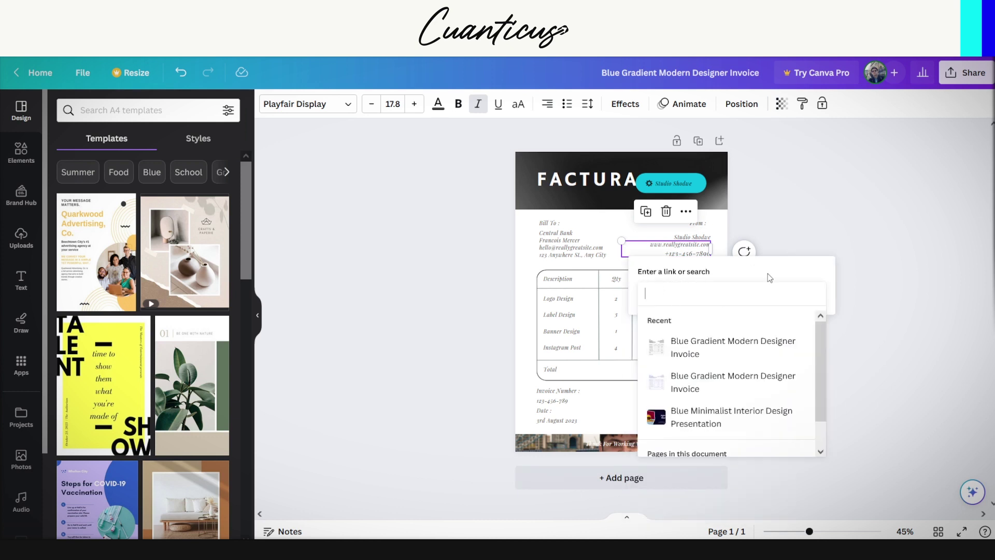
{"action": "left_click", "coordinate": [663, 294]}
Switch to CODES.txt in Notepad and copy the wa.me link containing the full phone number and the text Mas%20Info.
{"action": "key", "text": "alt+Tab"}
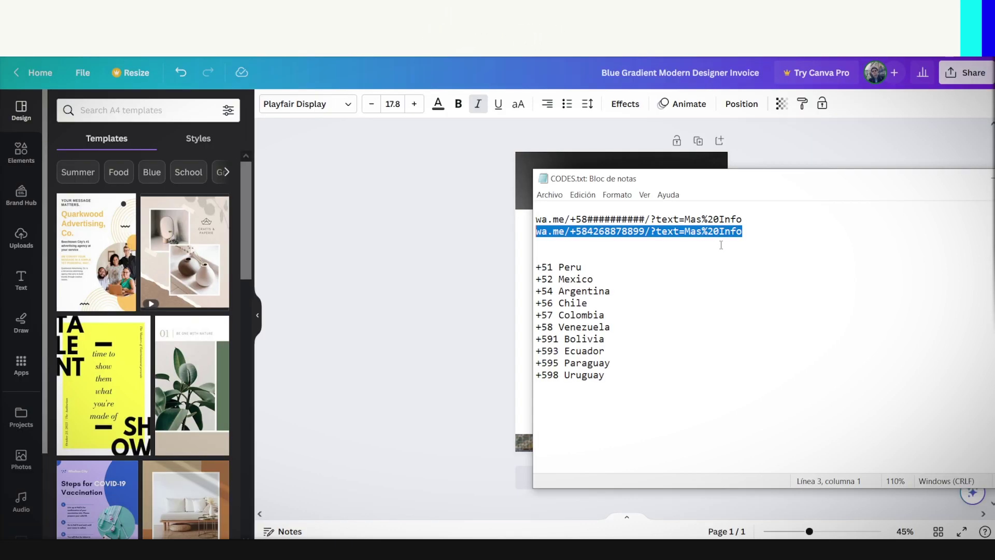
{"action": "left_click_drag", "start_coordinate": [720, 231], "coordinate": [702, 232]}
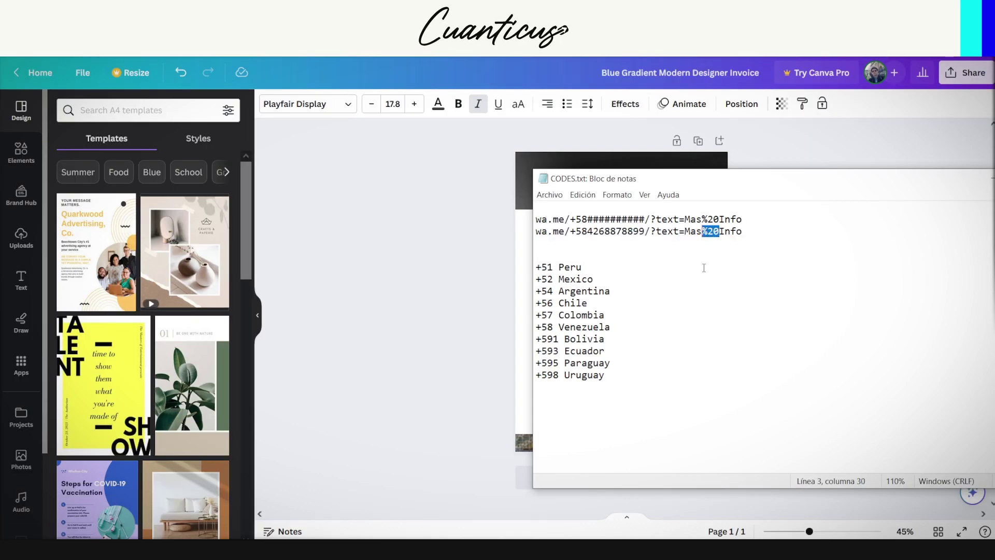
{"action": "left_click_drag", "start_coordinate": [760, 231], "coordinate": [535, 231]}
{"action": "key", "text": "alt+Tab"}
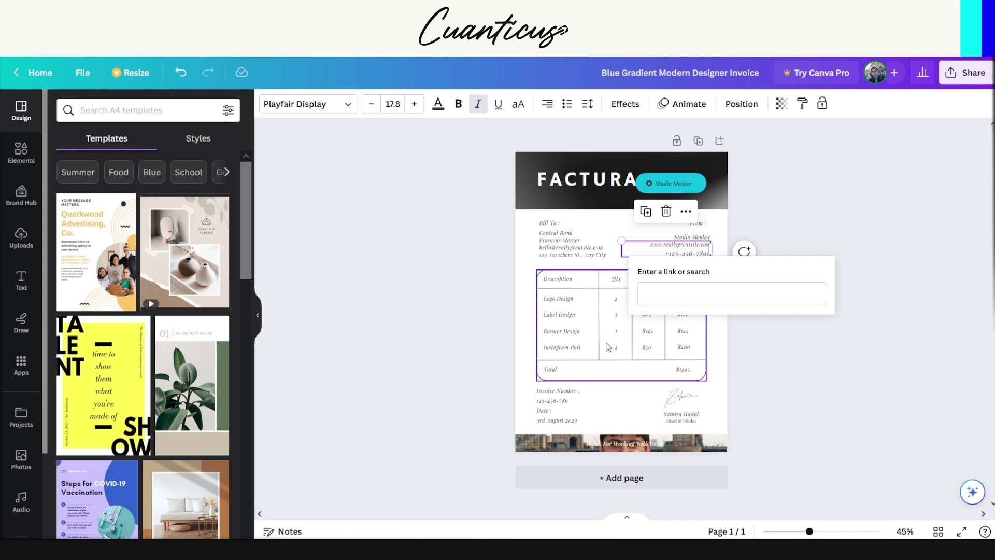
Attach the copied wa.me link to the phone number text block in the Canva invoice.
{"action": "left_click", "coordinate": [691, 295]}
{"action": "right_click", "coordinate": [692, 297]}
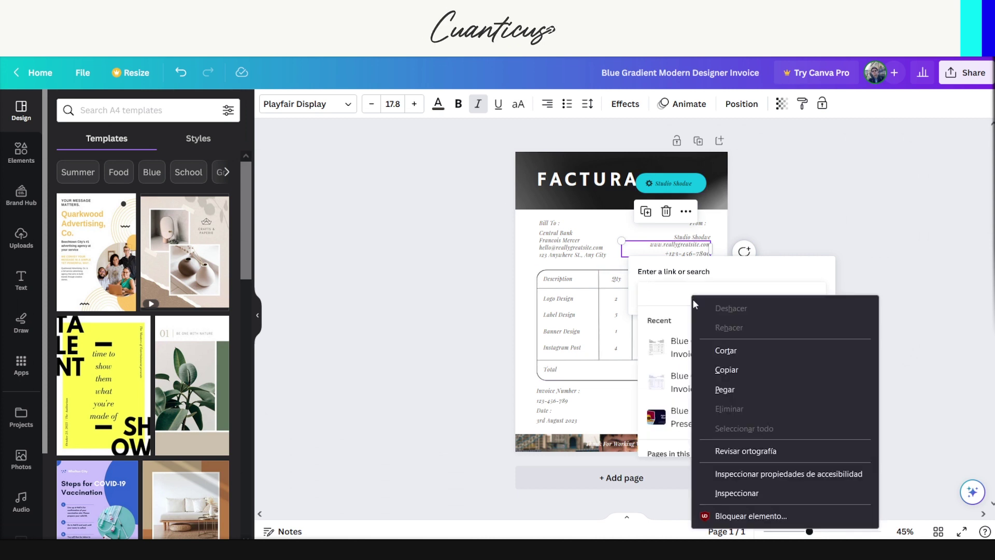
{"action": "left_click", "coordinate": [748, 385]}
{"action": "key", "text": "Return"}
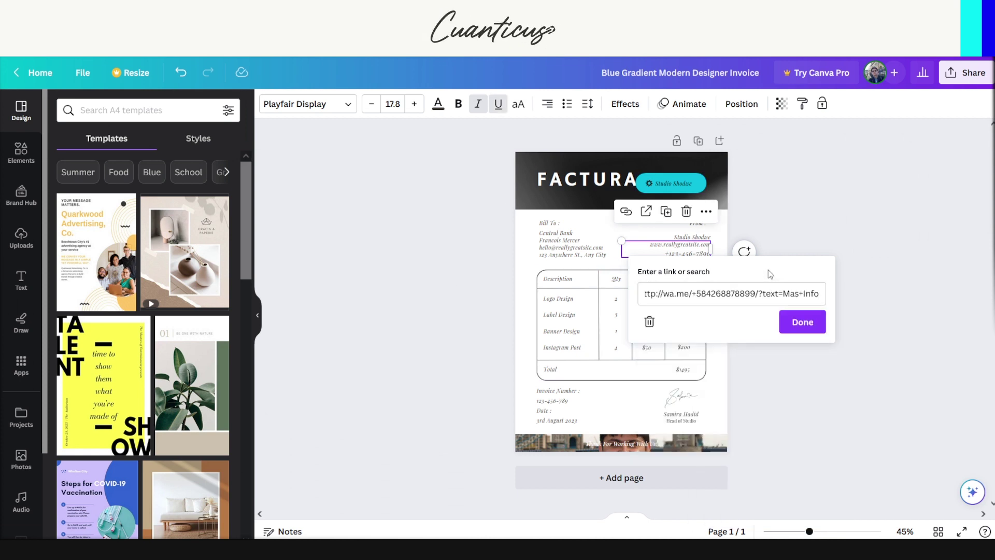
{"action": "left_click", "coordinate": [805, 324]}
{"action": "left_click", "coordinate": [784, 299]}
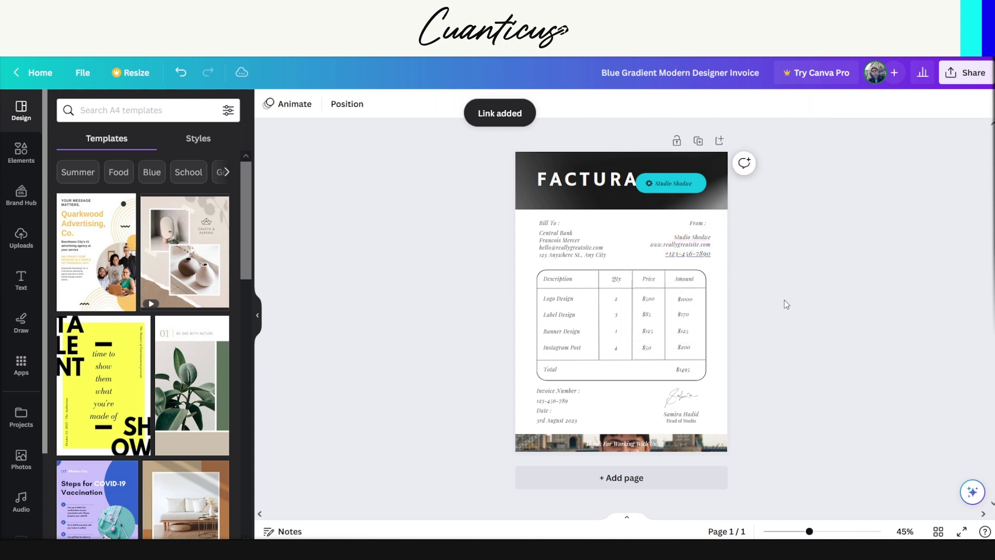
Review the WhatsApp link attached to the phone number text and close it unchanged.
{"action": "left_click", "coordinate": [692, 259]}
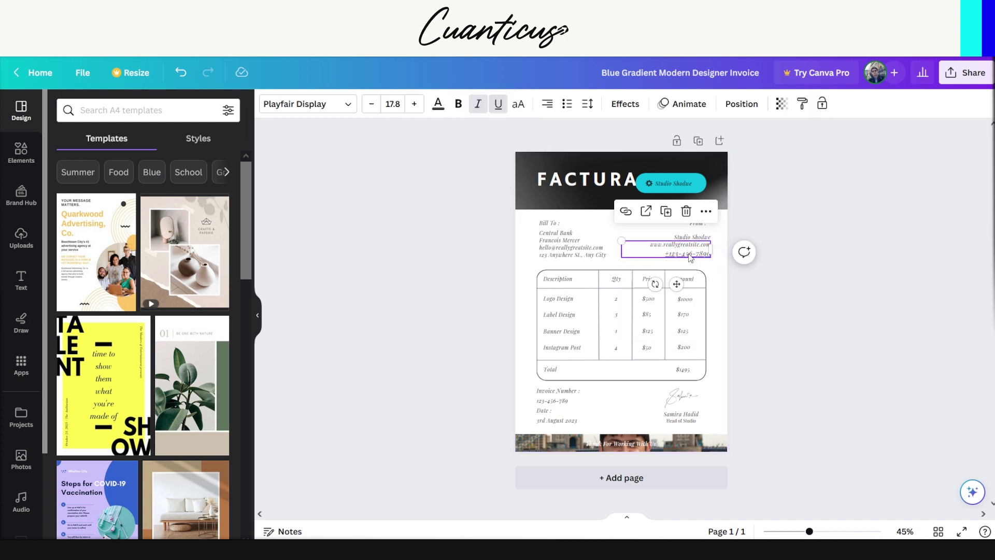
{"action": "left_click", "coordinate": [625, 212]}
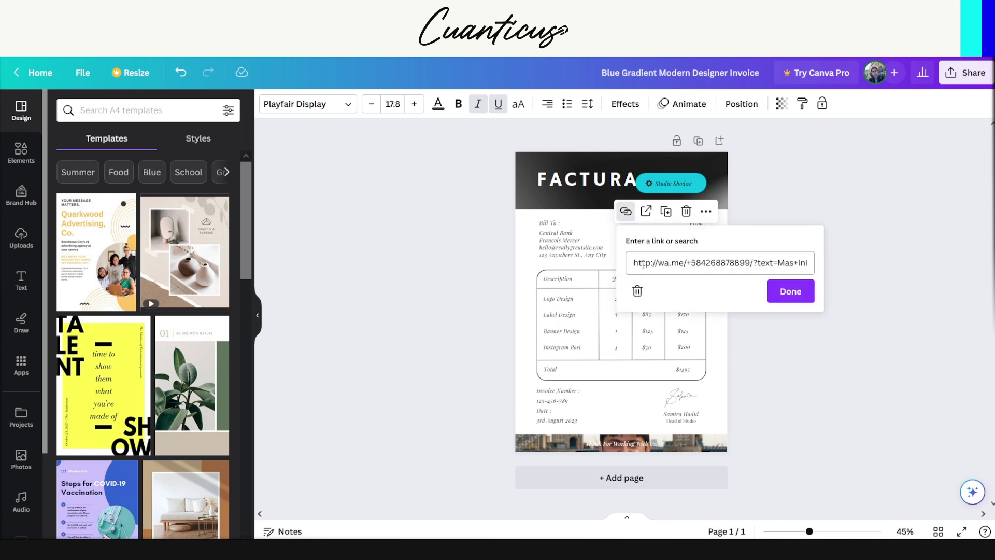
{"action": "left_click", "coordinate": [798, 293]}
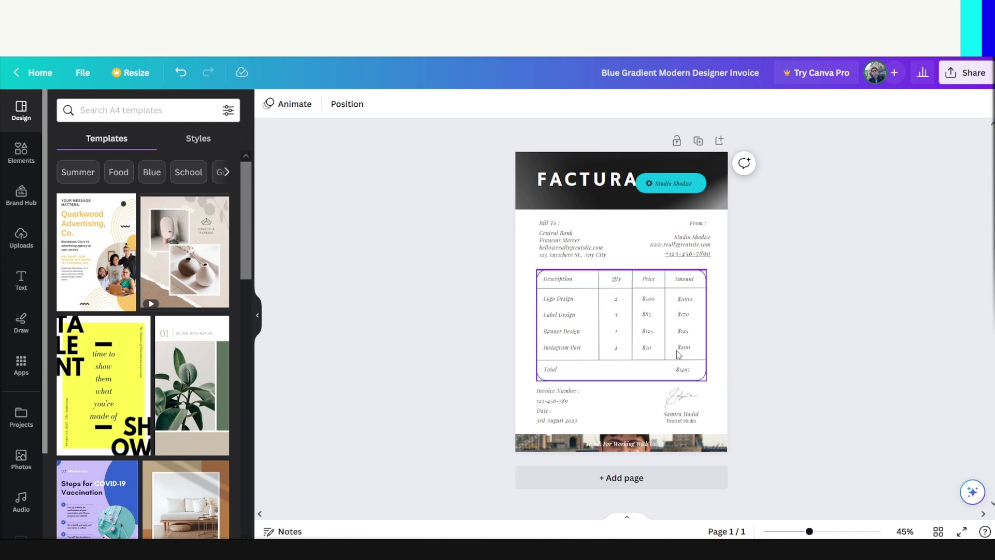
Open link entry for the invoice's date text, 3rd August 2023.
{"action": "left_click", "coordinate": [566, 426]}
{"action": "right_click", "coordinate": [566, 426]}
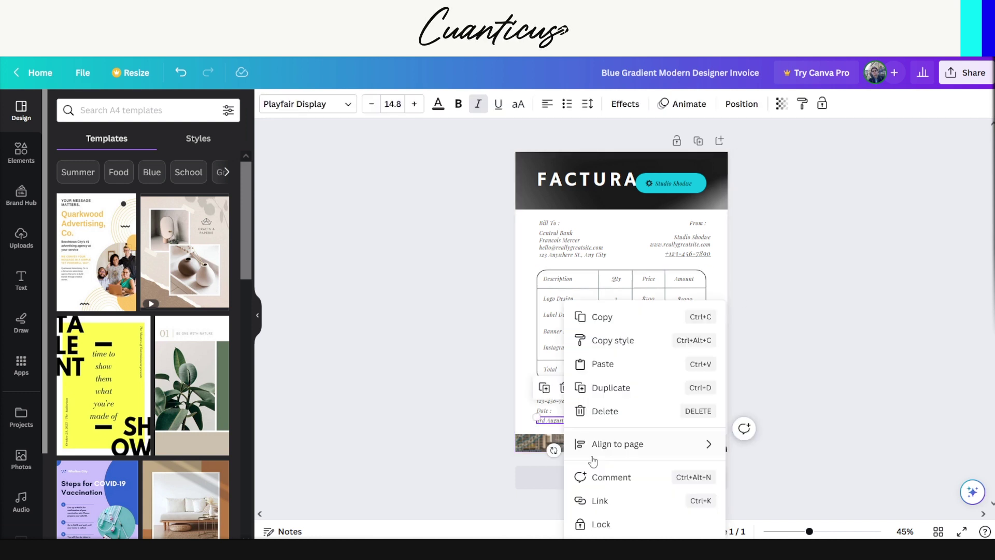
{"action": "left_click", "coordinate": [601, 501]}
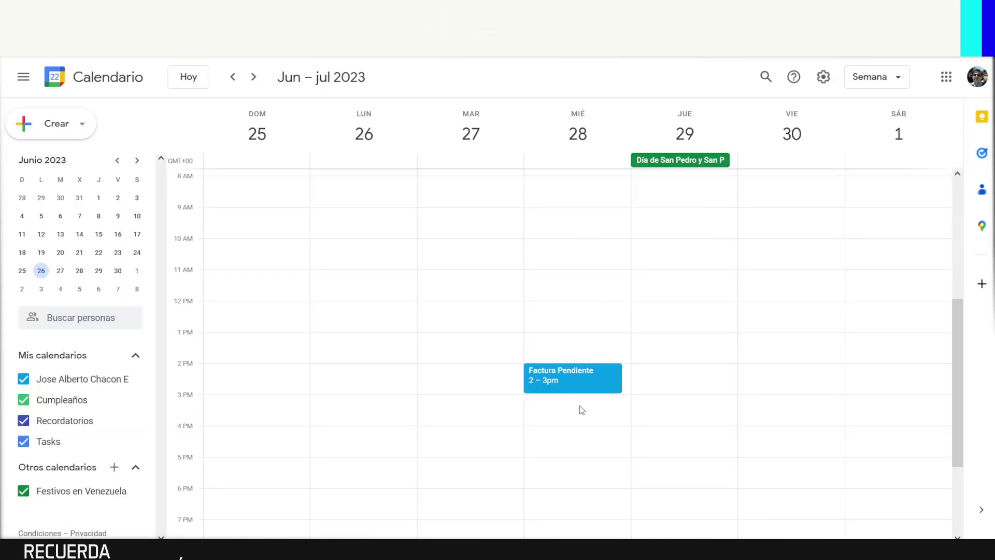
In Google Calendar, open the publishing options of the Factura Pendiente event on 28 June and copy its event link.
{"action": "left_click", "coordinate": [567, 374]}
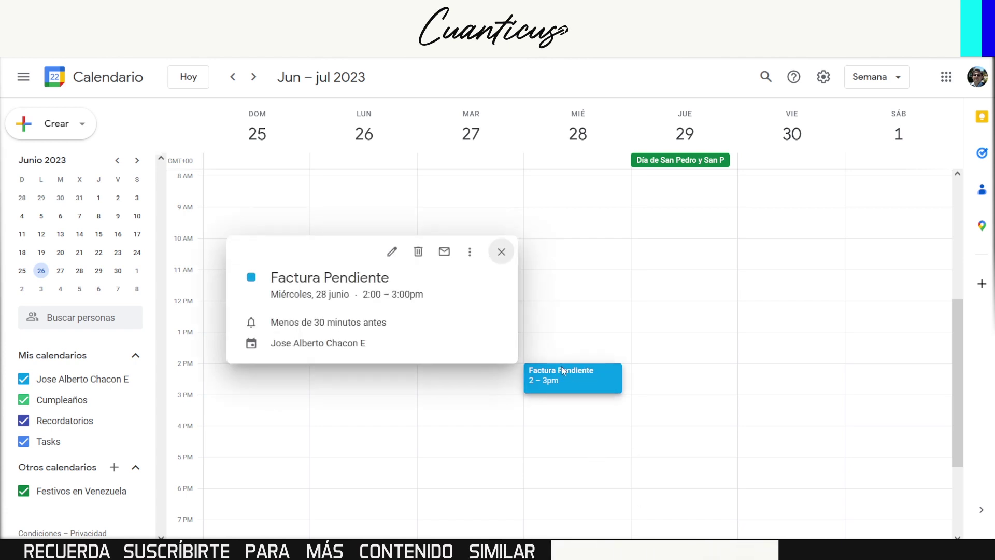
{"action": "left_click", "coordinate": [469, 256]}
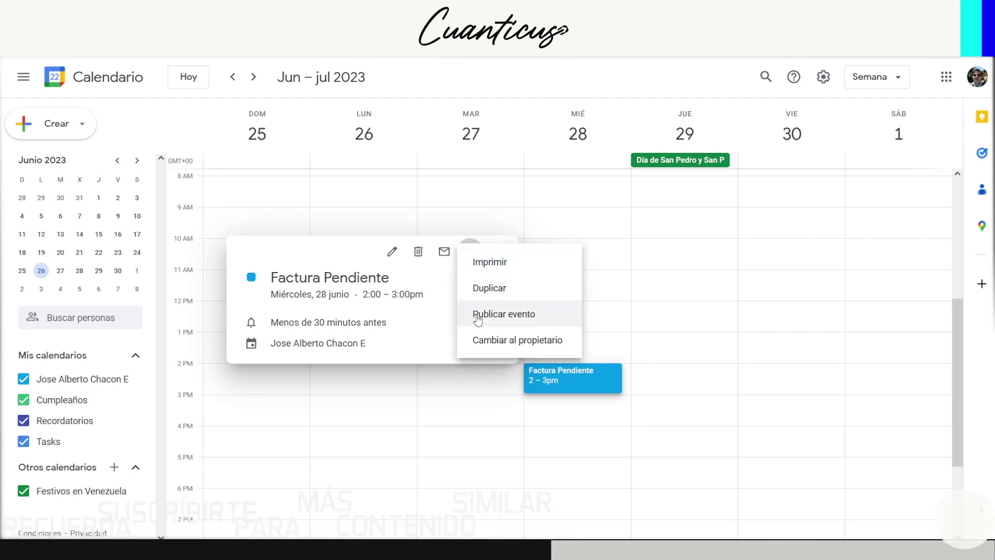
{"action": "left_click", "coordinate": [500, 317]}
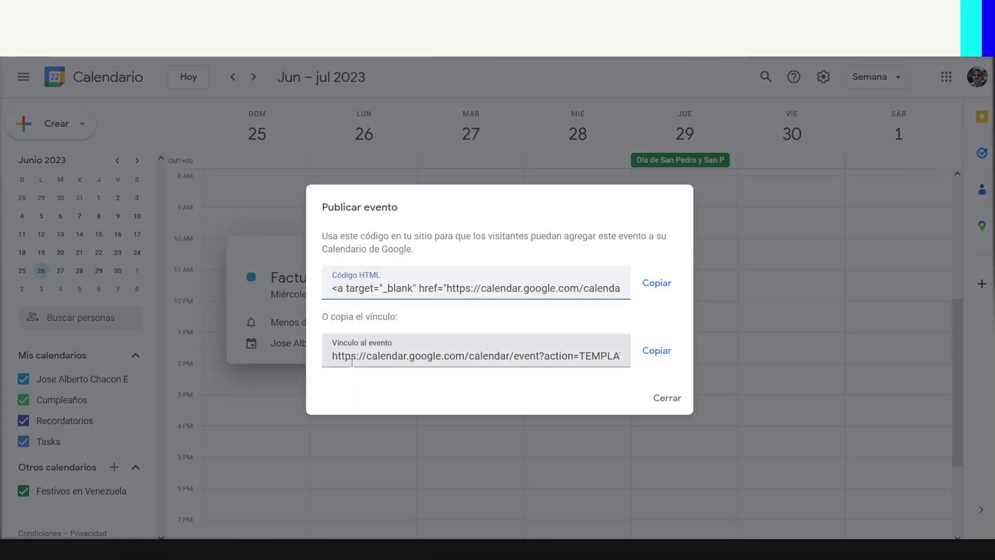
{"action": "left_click", "coordinate": [657, 352]}
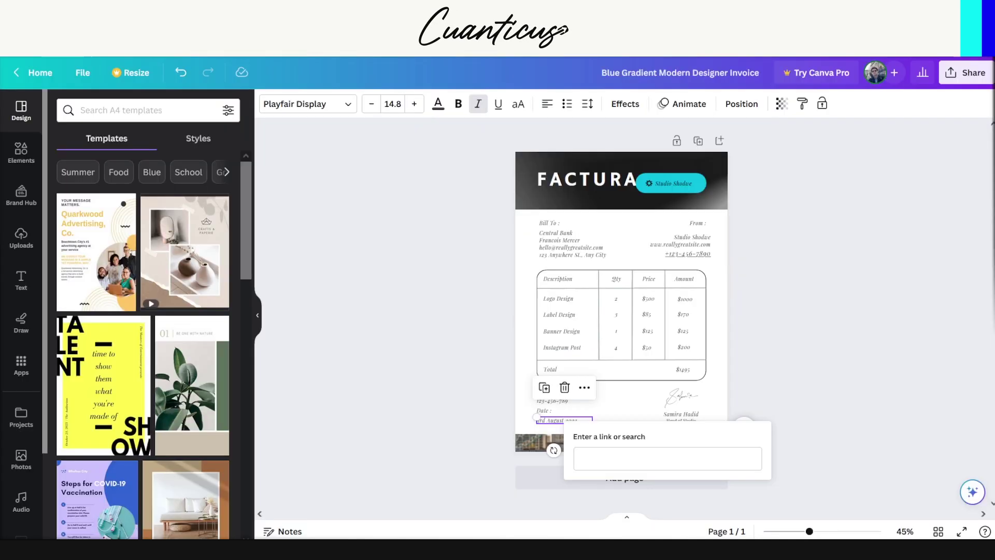
Attach the copied Google Calendar event link to the invoice's 3rd August 2023 date text.
{"action": "right_click", "coordinate": [649, 458]}
{"action": "left_click", "coordinate": [684, 318]}
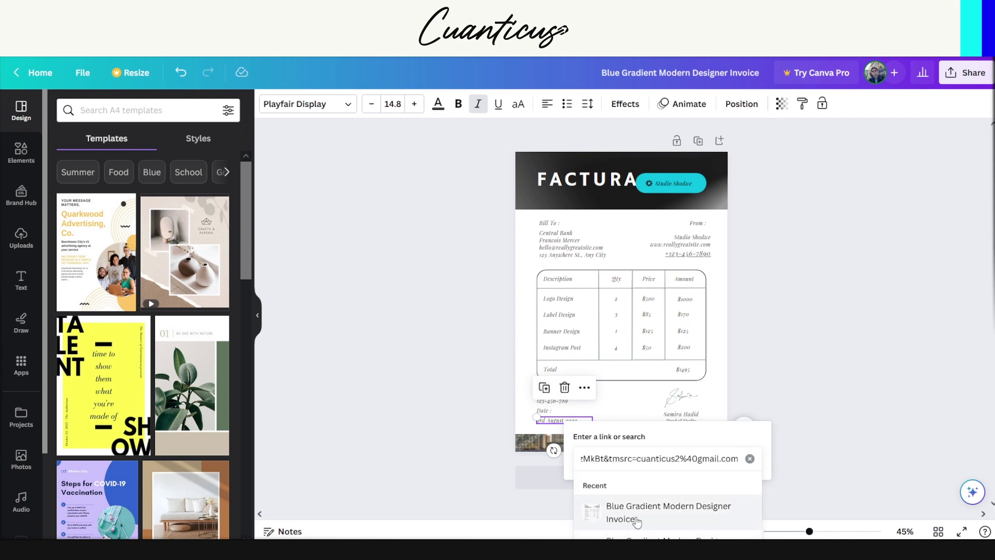
{"action": "key", "text": "Return"}
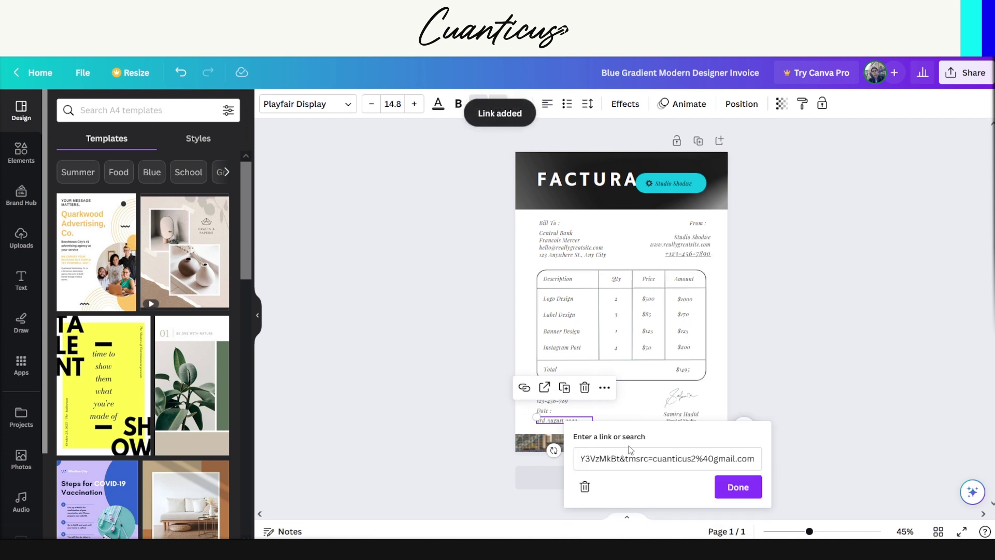
{"action": "left_click", "coordinate": [738, 487]}
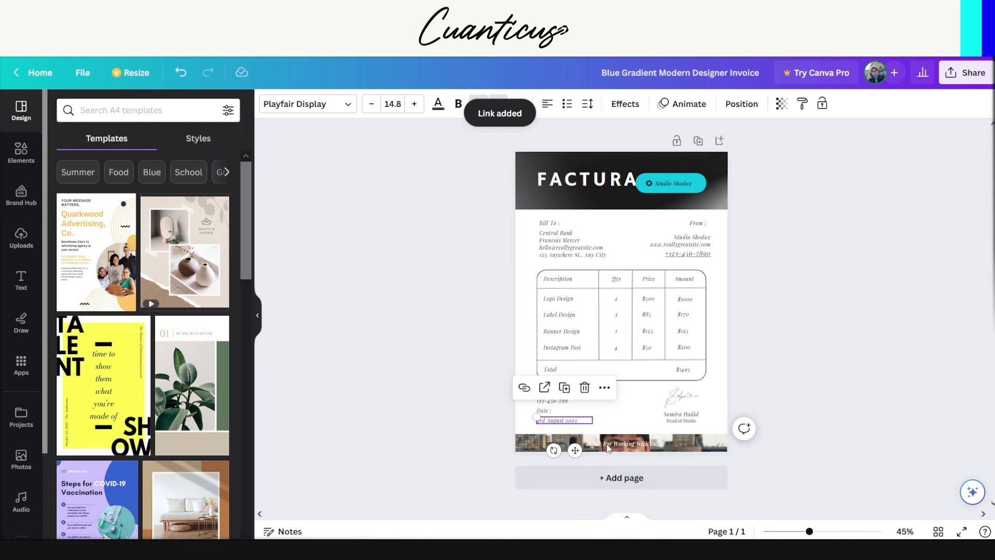
{"action": "left_click", "coordinate": [819, 389]}
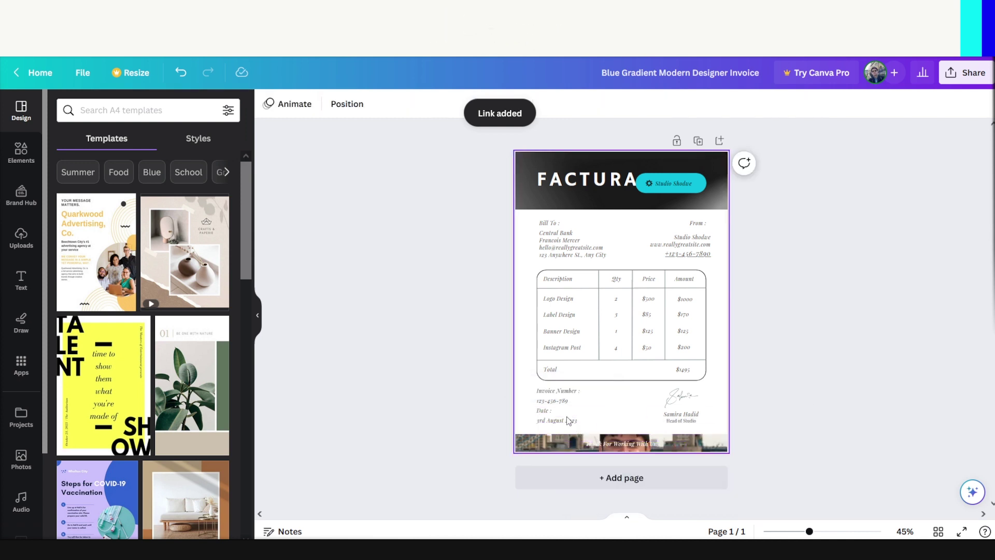
Review the calendar link attached to the date text and close it unchanged.
{"action": "left_click", "coordinate": [567, 420]}
{"action": "left_click", "coordinate": [524, 388]}
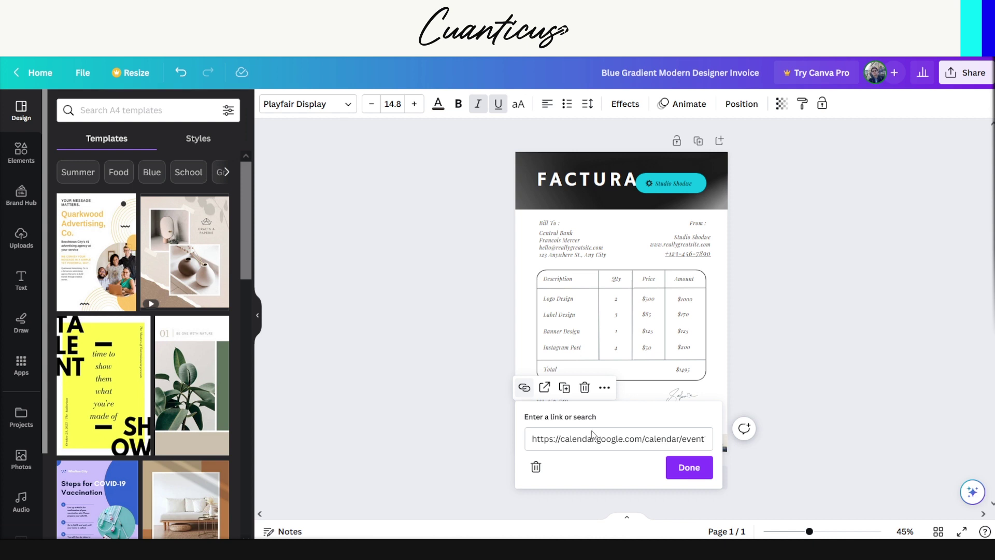
{"action": "left_click", "coordinate": [690, 468]}
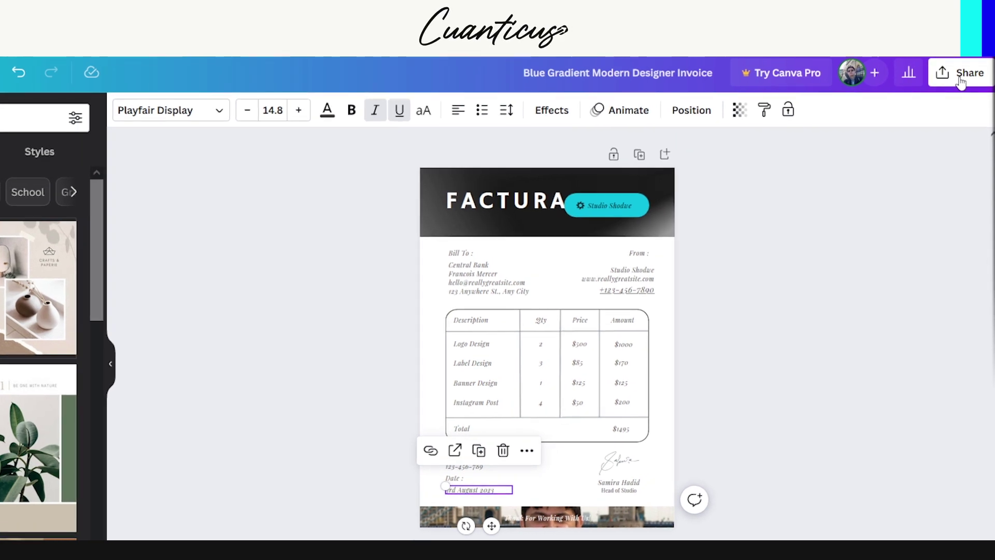
Download the invoice design as a PDF Standard file.
{"action": "left_click", "coordinate": [962, 79]}
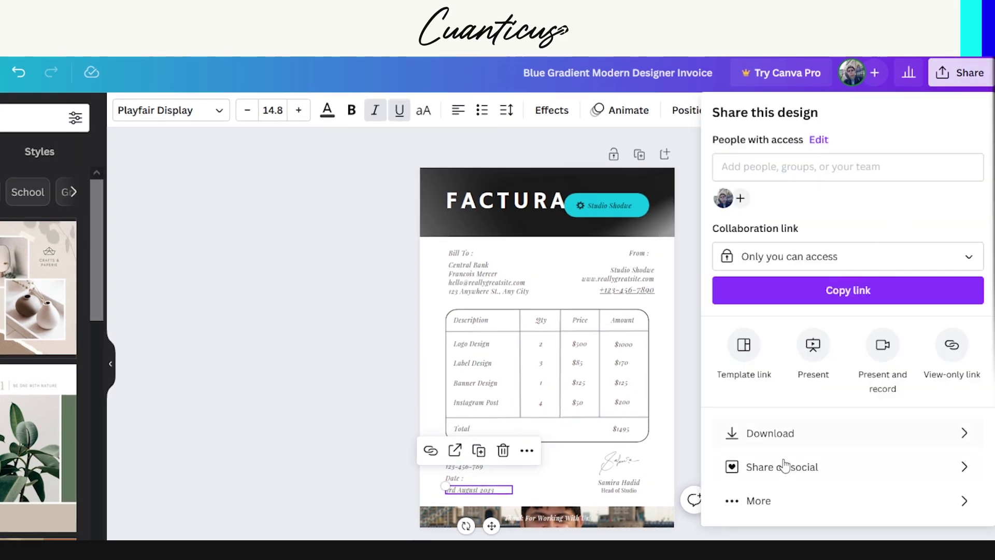
{"action": "left_click", "coordinate": [774, 434]}
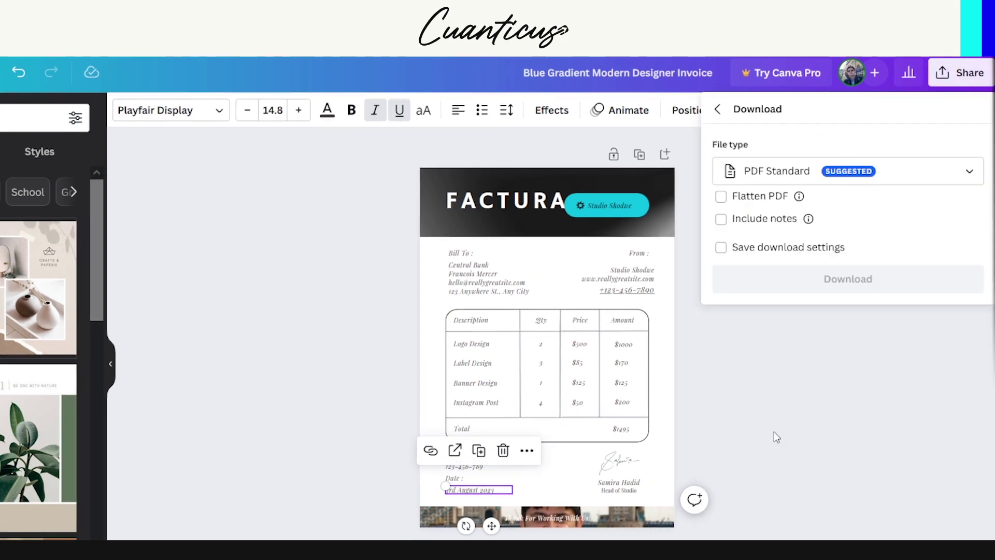
{"action": "left_click", "coordinate": [847, 281]}
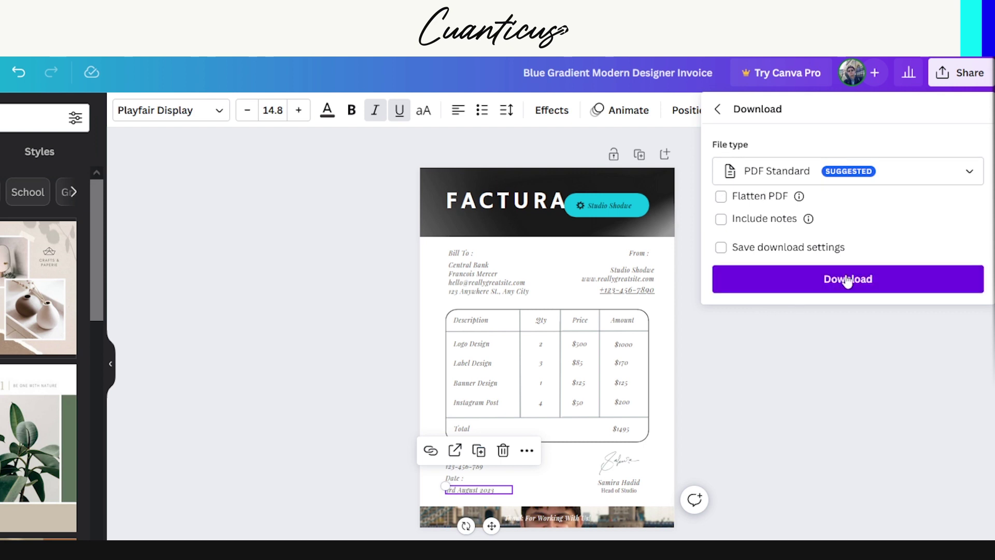
{"action": "left_click", "coordinate": [824, 171]}
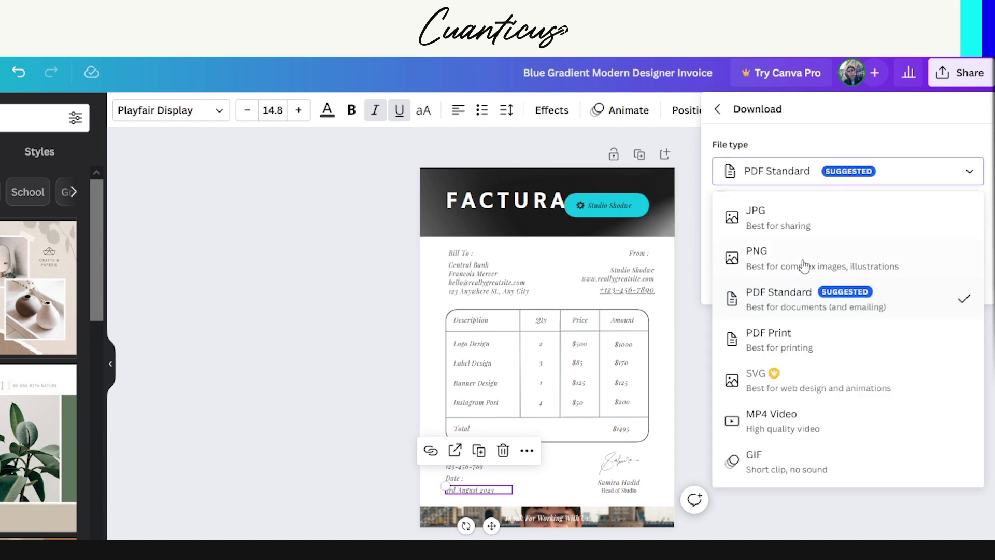
{"action": "left_click", "coordinate": [765, 293]}
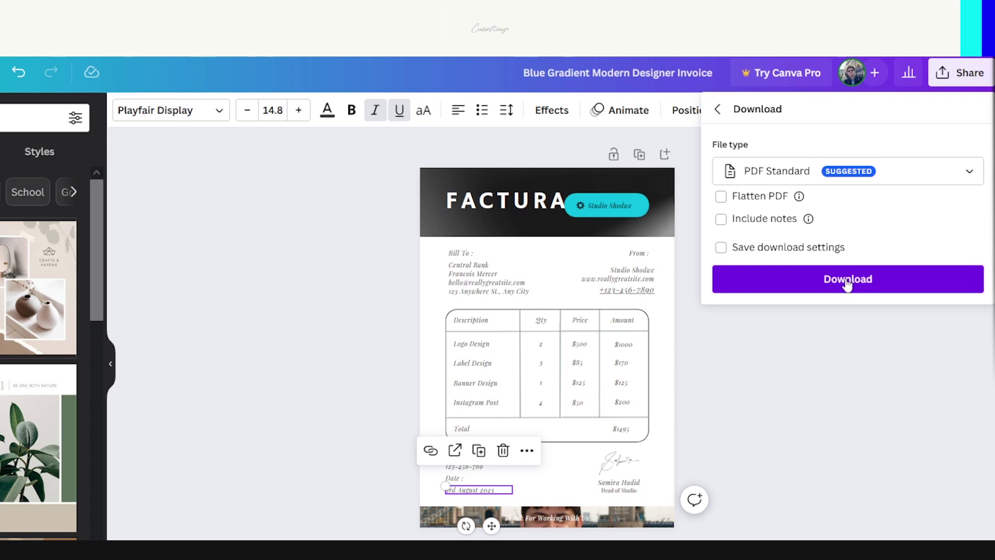
{"action": "left_click", "coordinate": [847, 283]}
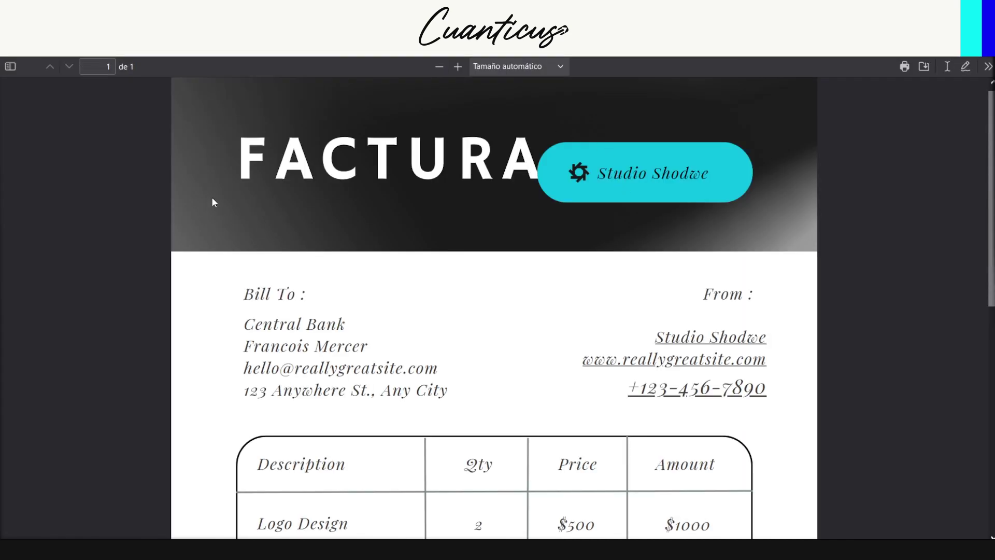
Look through the links in the downloaded invoice PDF and open the Studio Shodwe text's link in a new tab.
{"action": "scroll", "coordinate": [617, 259], "scroll_direction": "down", "scroll_amount": 2}
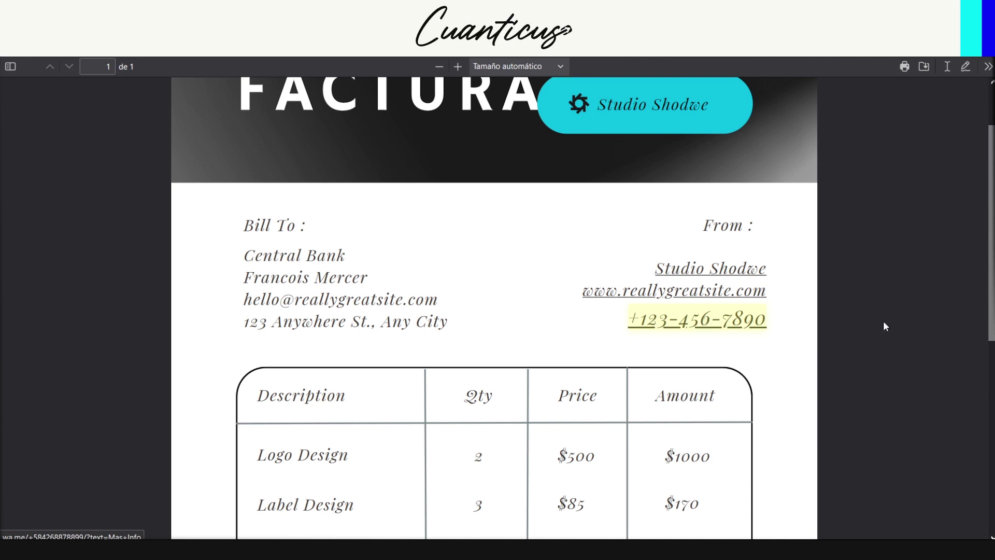
{"action": "scroll", "coordinate": [850, 330], "scroll_direction": "down", "scroll_amount": 10}
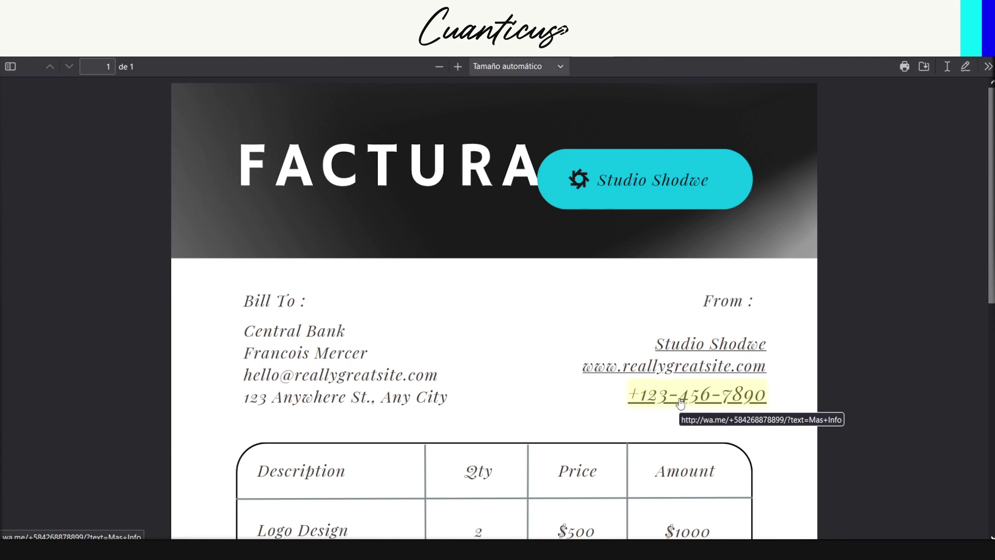
{"action": "right_click", "coordinate": [699, 346]}
{"action": "left_click", "coordinate": [711, 122]}
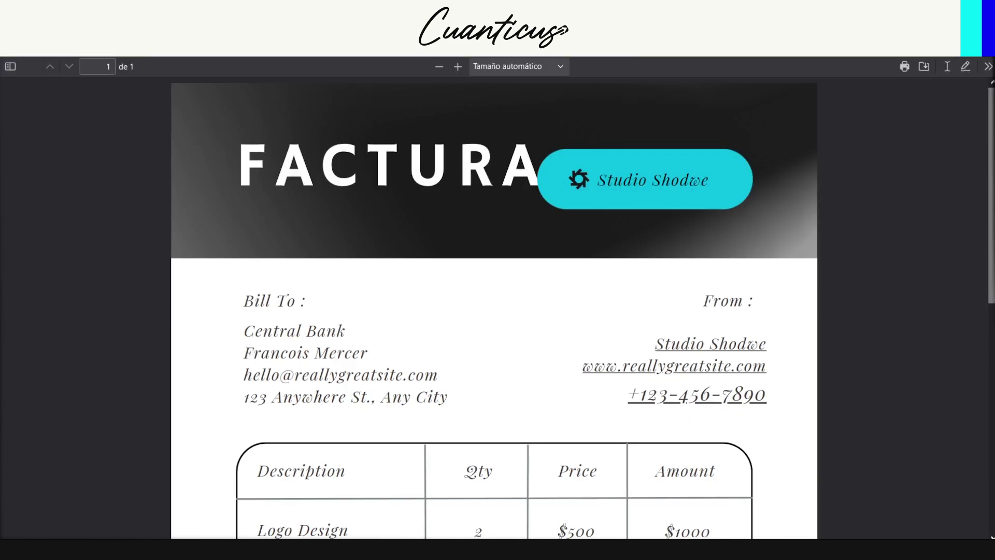
Test the phone number's WhatsApp link from the PDF in a new tab, and return to the invoice.
{"action": "right_click", "coordinate": [695, 403]}
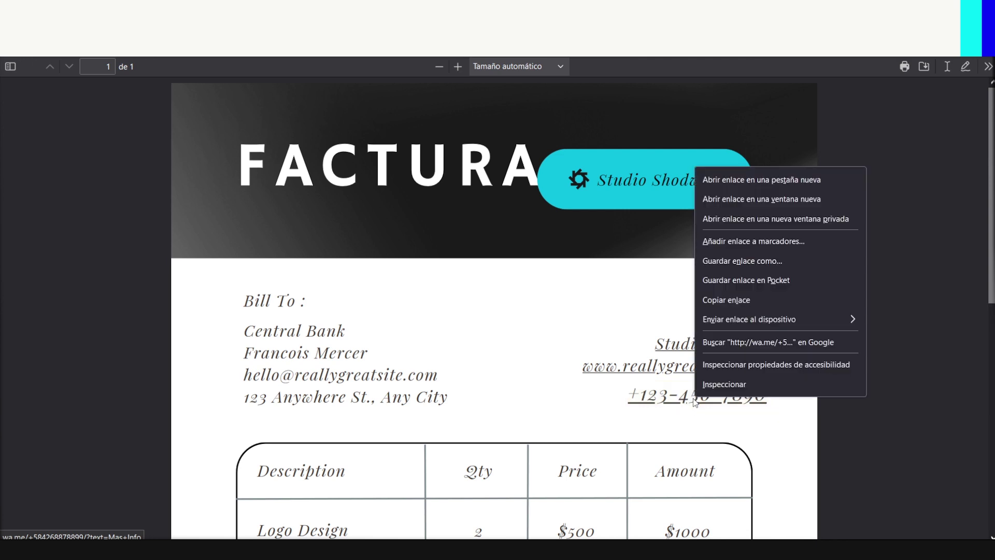
{"action": "left_click", "coordinate": [745, 178]}
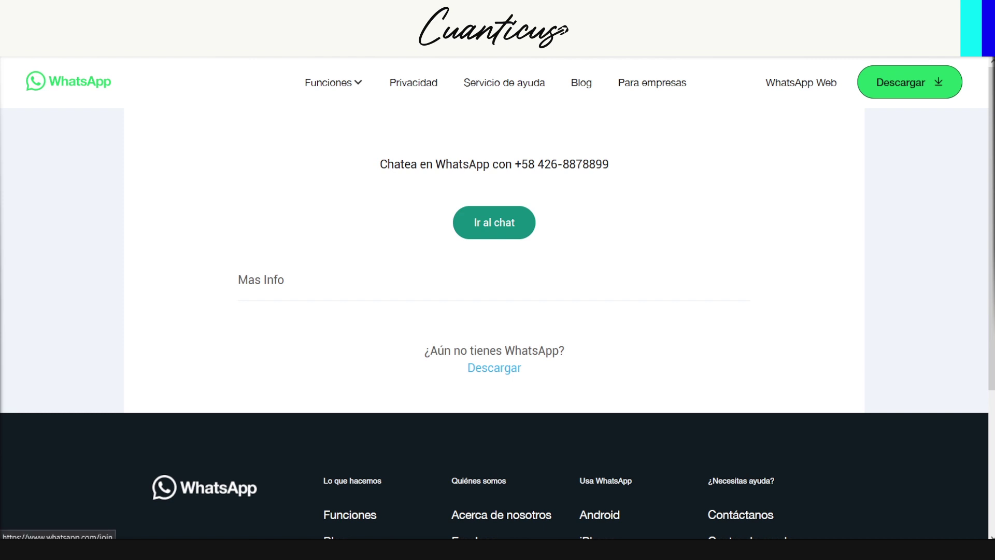
{"action": "key", "text": "alt+Tab"}
{"action": "left_click_drag", "start_coordinate": [684, 231], "coordinate": [716, 231]}
{"action": "left_click", "coordinate": [742, 232]}
{"action": "left_click", "coordinate": [311, 281]}
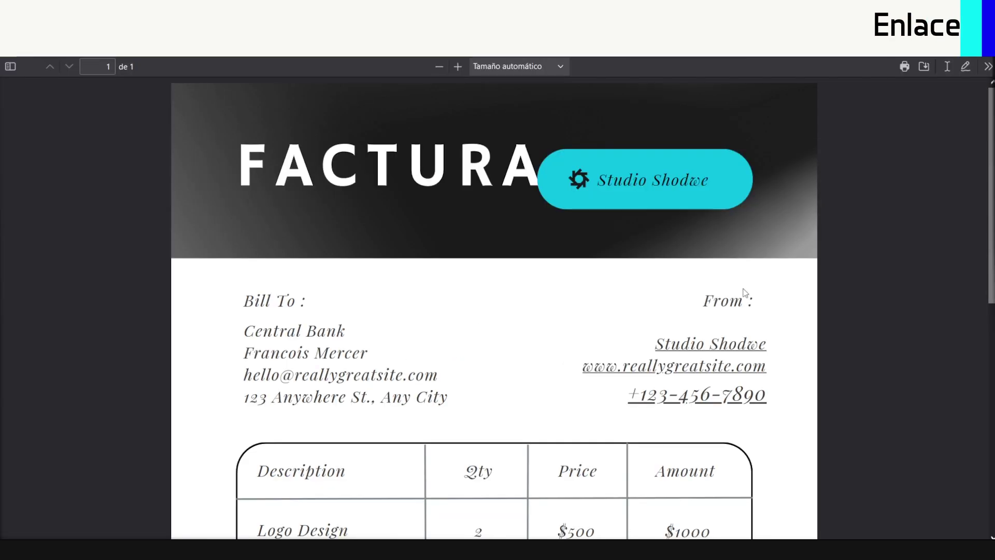
Test the date text's Google Calendar link from the PDF in a new tab, close that tab and return to the invoice.
{"action": "scroll", "coordinate": [318, 277], "scroll_direction": "down", "scroll_amount": 5}
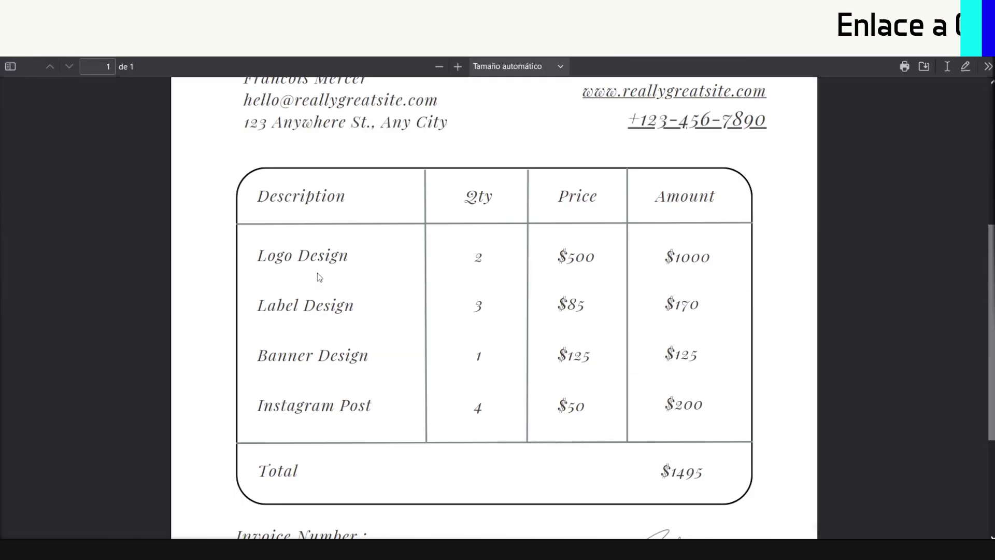
{"action": "scroll", "coordinate": [319, 277], "scroll_direction": "down", "scroll_amount": 3}
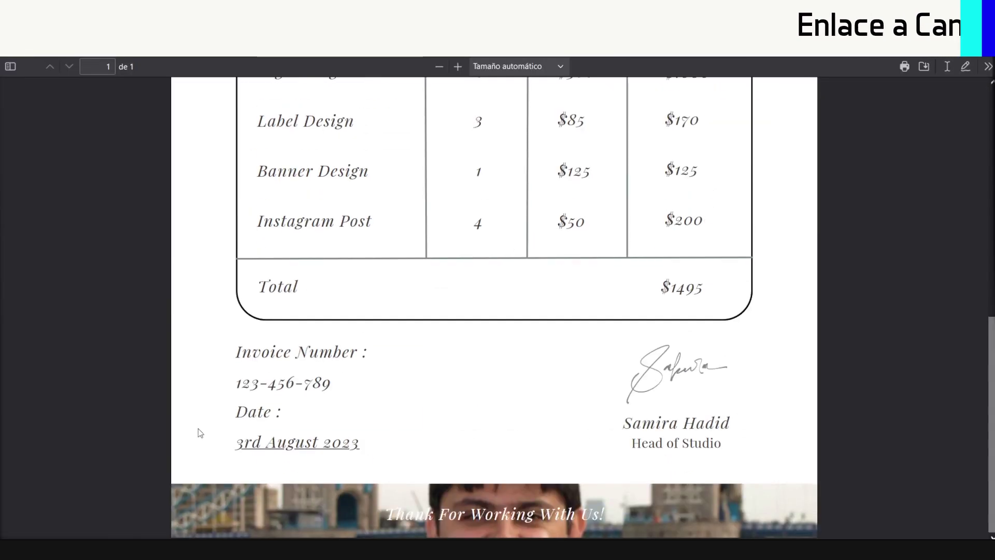
{"action": "right_click", "coordinate": [309, 454]}
{"action": "left_click", "coordinate": [353, 226]}
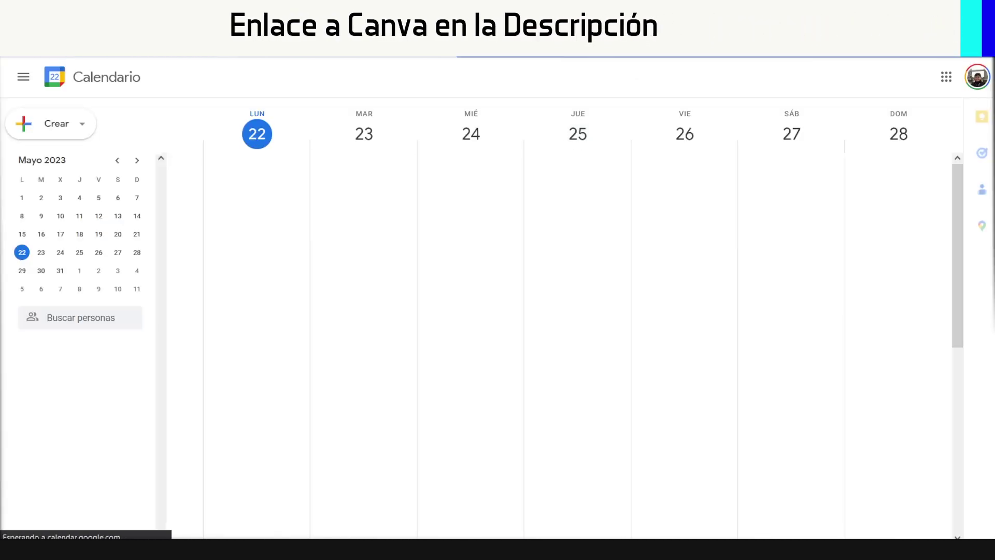
{"action": "key", "text": "ctrl+w"}
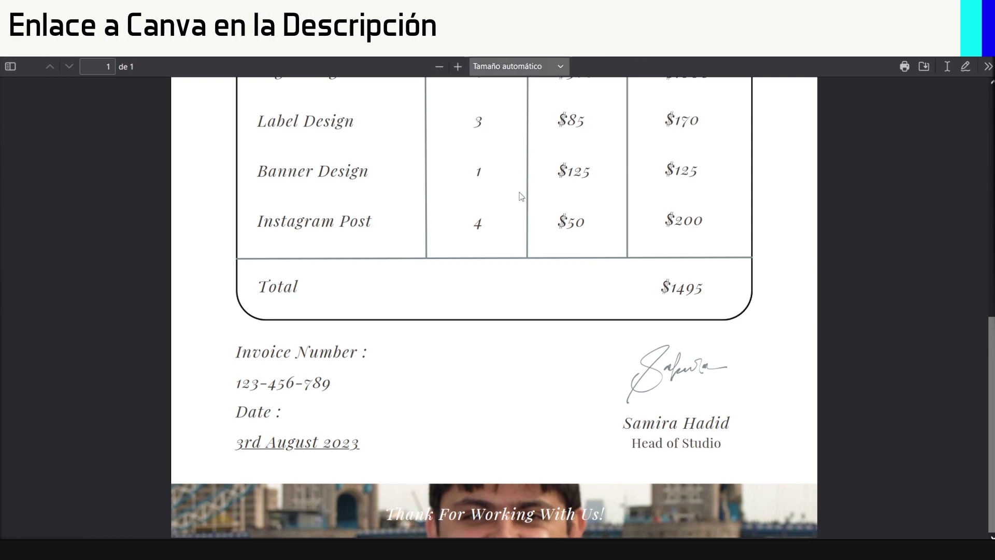
{"action": "scroll", "coordinate": [600, 358], "scroll_direction": "up", "scroll_amount": 10}
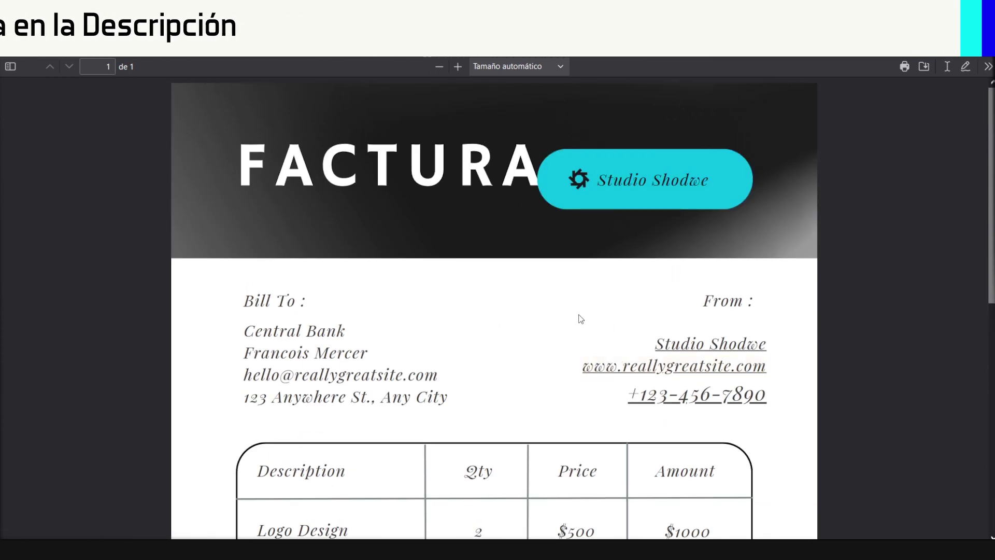